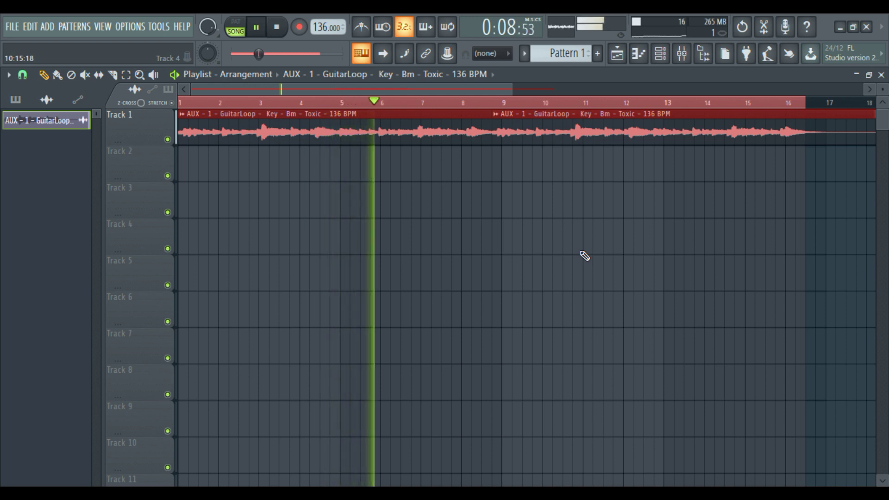
Stop playback and load Patcher into the Master mixer track's first effect slot, moving its window to the middle of the mixer
key("space")
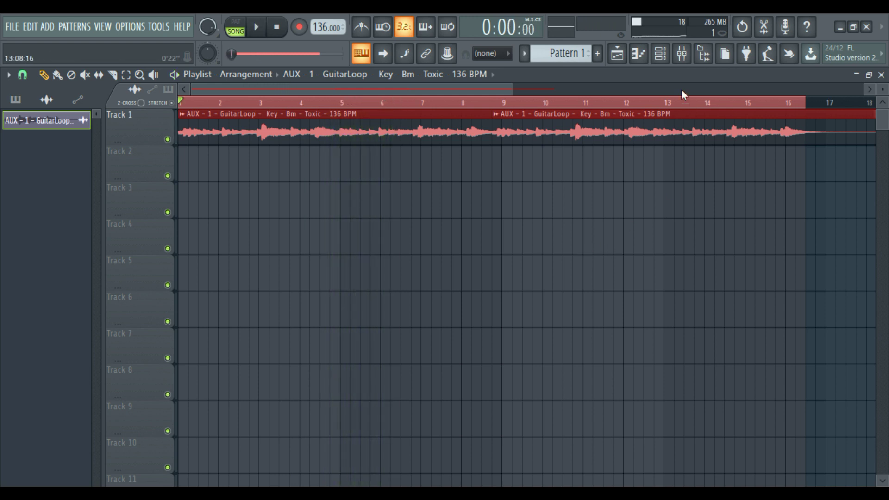
left_click(681, 54)
left_click(750, 115)
left_click(533, 262)
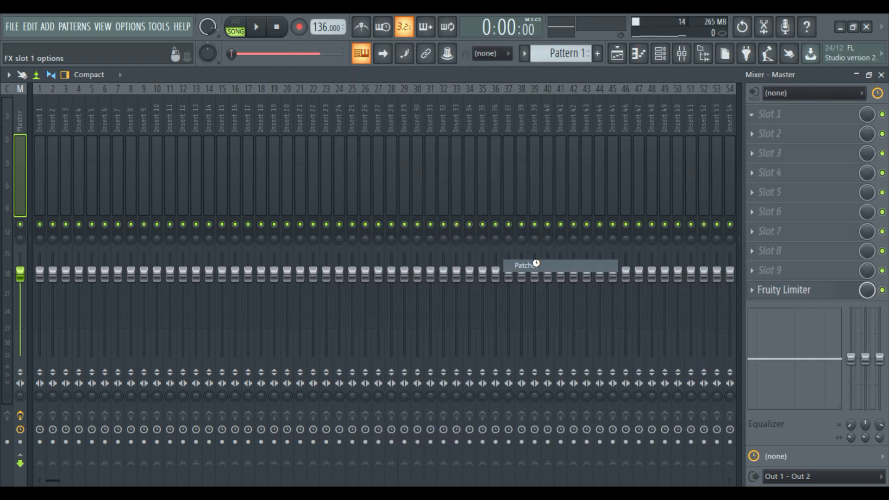
left_click_drag(332, 91, 471, 110)
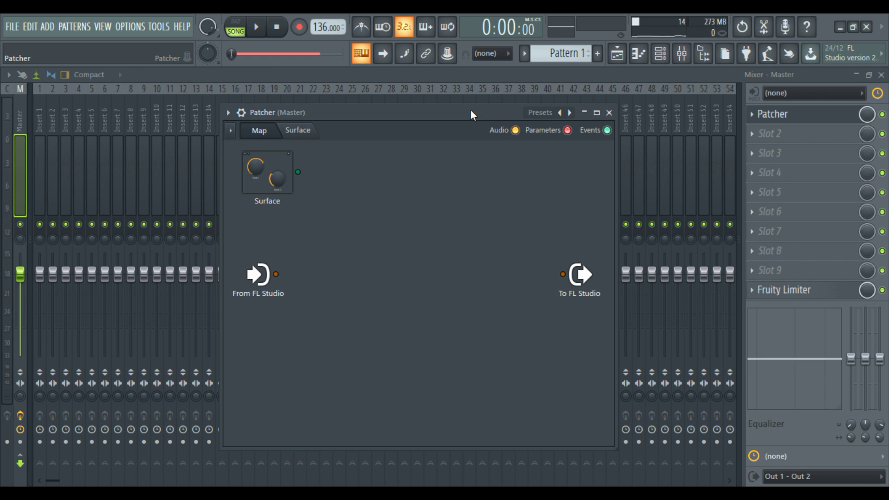
Link From FL Studio directly to To FL Studio, audition the loop through it, and remove the link again
left_click_drag(276, 274, 561, 274)
key("space")
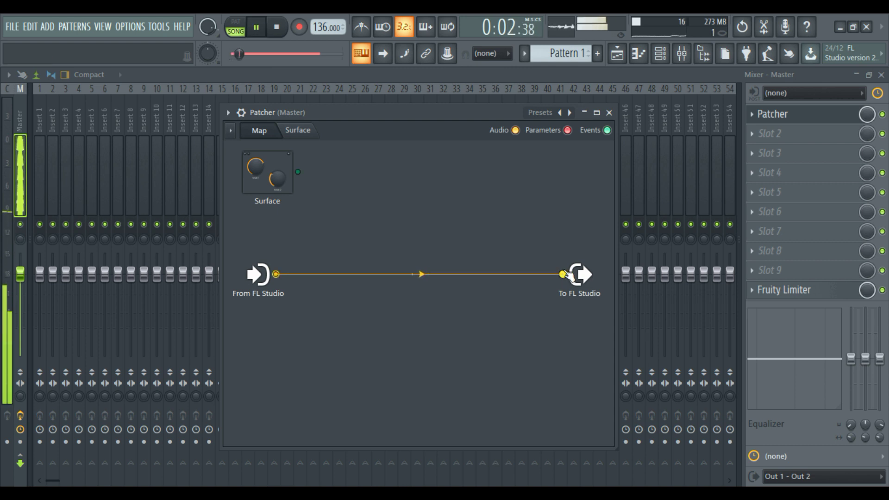
key("space")
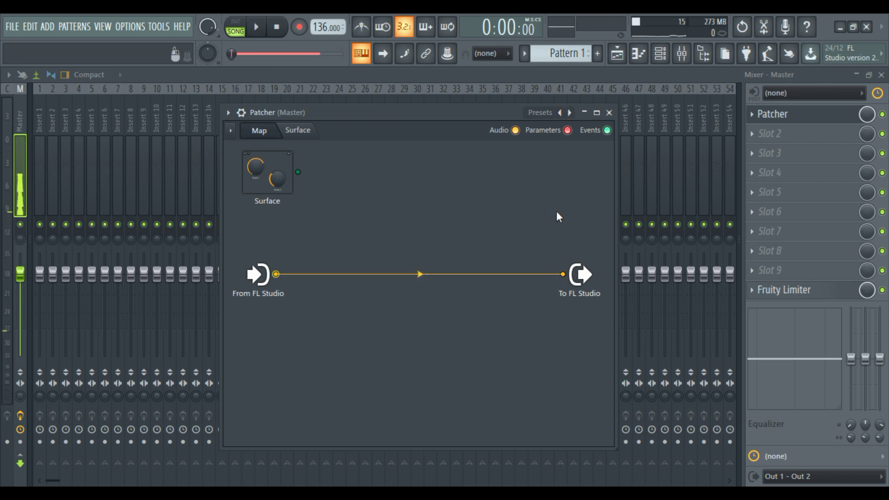
right_click(563, 275)
left_click(633, 290)
Add Fruity Parametric EQ 2 between From FL Studio and To FL Studio, and add an unlinked Fruity Reeverb 2 below it
right_click(423, 261)
mouse_move(496, 280)
left_click(491, 205)
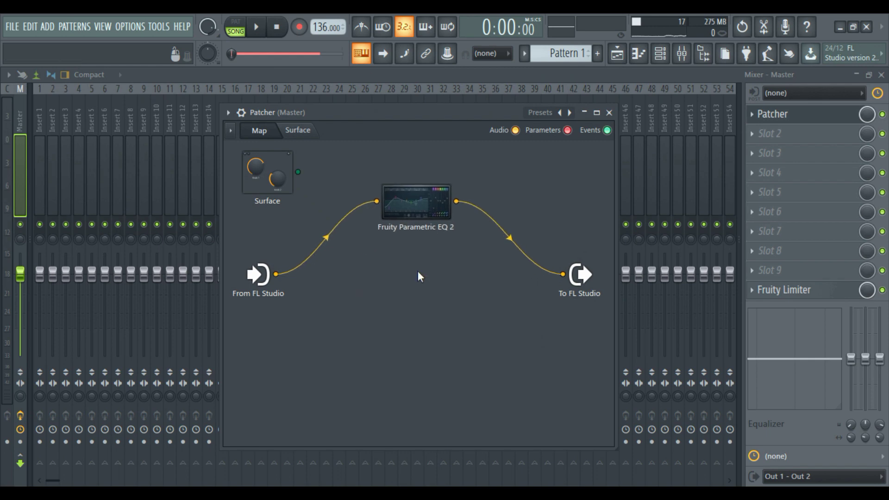
right_click(407, 304)
mouse_move(453, 323)
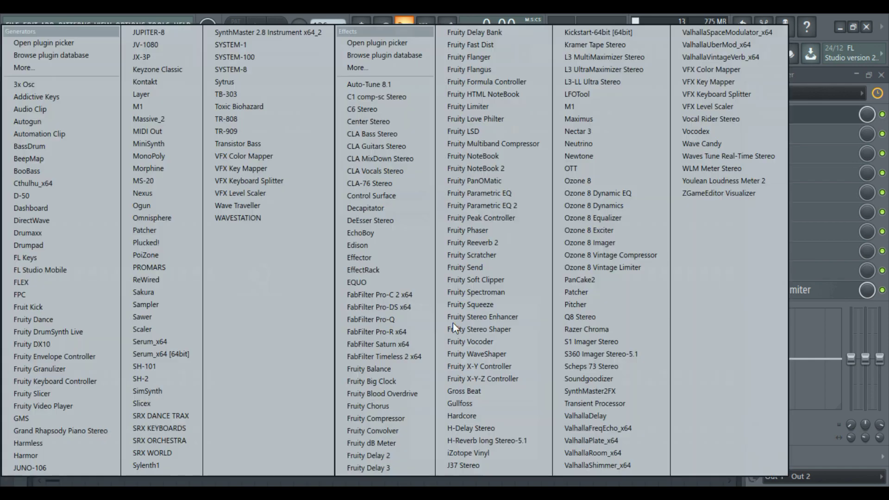
left_click(463, 265)
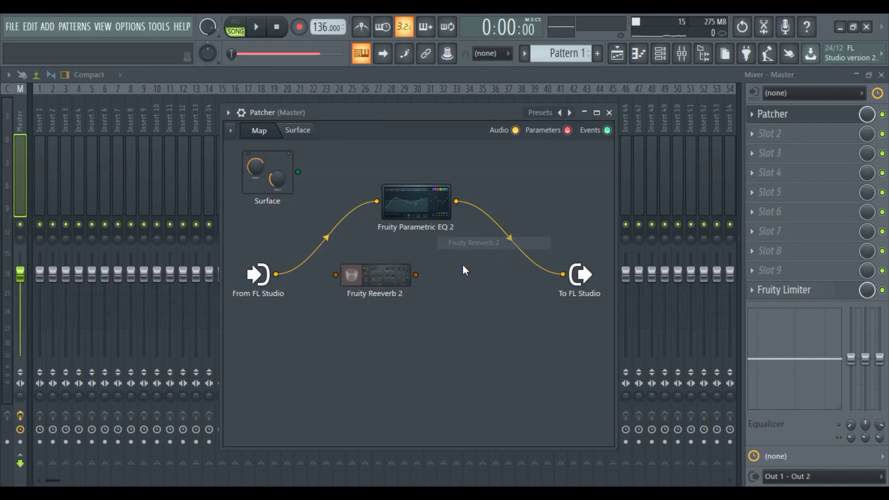
Add PanCake2 to the Patcher map and stack it below the Parametric EQ 2 and Reeverb 2 modules
right_click(445, 329)
mouse_move(485, 344)
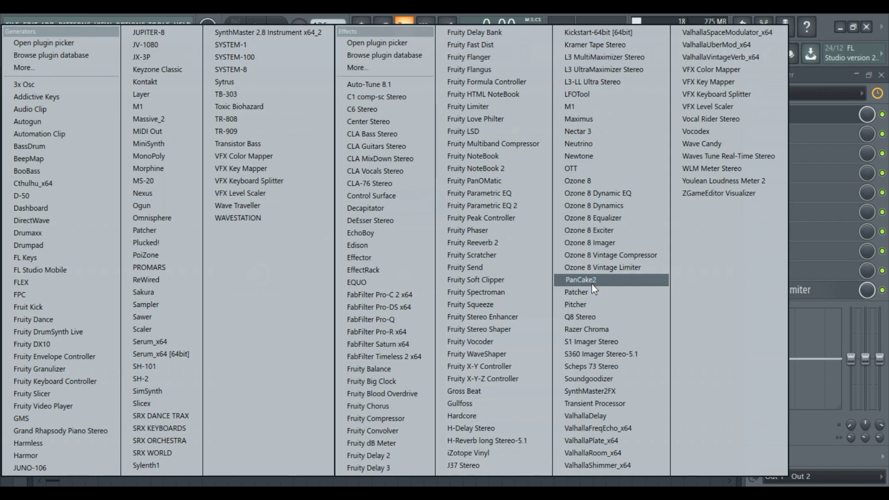
left_click(592, 284)
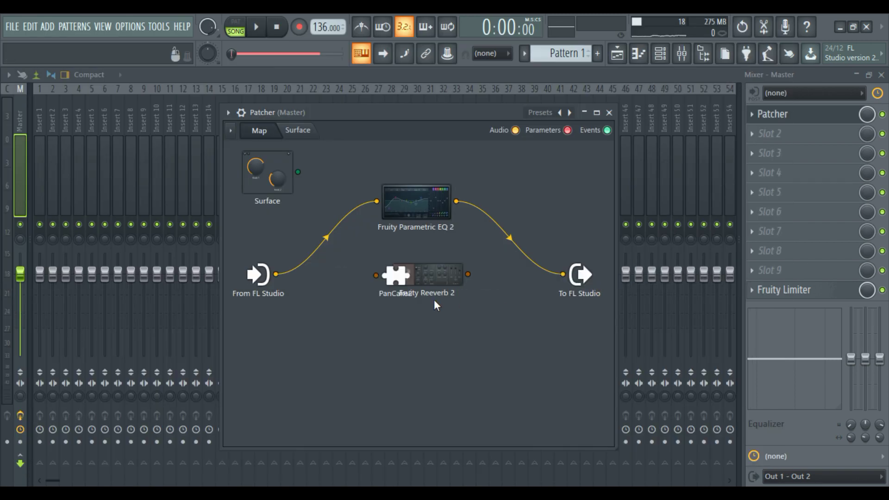
mouse_move(401, 282)
left_mouse_down()
mouse_move(384, 353)
mouse_move(420, 331)
mouse_move(377, 347)
mouse_move(411, 274)
left_mouse_up()
left_click_drag(398, 341, 420, 339)
left_click_drag(419, 273, 529, 372)
left_click_drag(417, 345, 415, 273)
left_click_drag(522, 367, 421, 347)
mouse_move(414, 120)
left_mouse_down()
mouse_move(407, 115)
mouse_move(421, 111)
left_mouse_up()
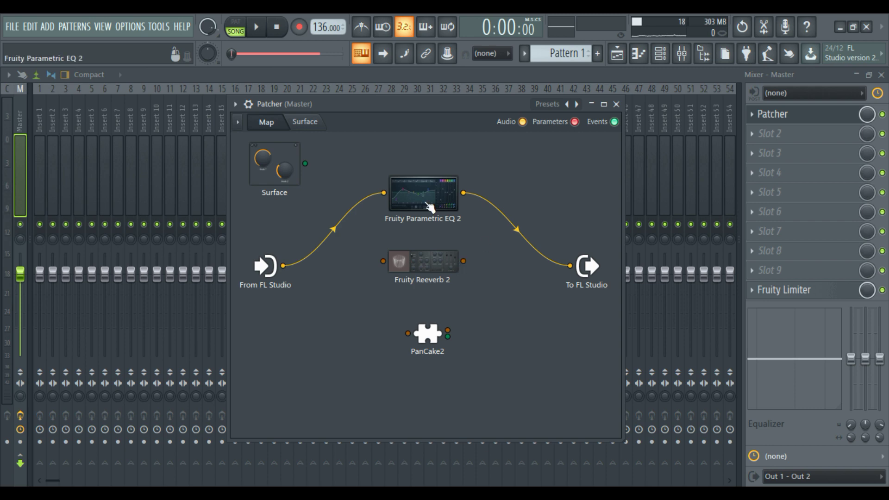
Shift Fruity Reeverb 2 toward the input and add a second Fruity Parametric EQ 2 beside it
left_click_drag(412, 268, 378, 268)
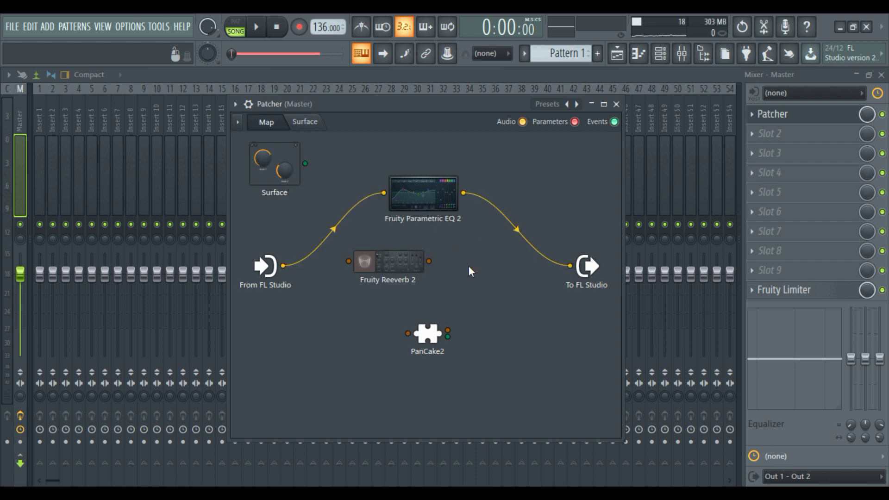
right_click(469, 266)
mouse_move(496, 285)
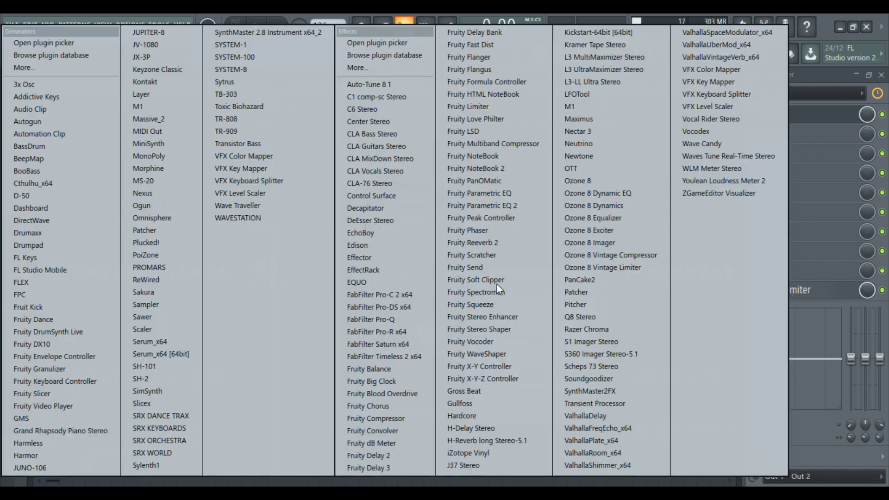
left_click(509, 205)
left_click_drag(418, 269, 472, 285)
Rewire From FL Studio into PanCake2, splitting it to the first EQ and to Reeverb 2 followed by the second EQ, both ending at To FL Studio
left_click_drag(428, 334, 360, 261)
right_click(383, 194)
left_click(417, 227)
left_click_drag(283, 266, 384, 193)
left_click_drag(437, 277, 510, 315)
left_click_drag(484, 276, 434, 272)
left_click_drag(335, 256, 394, 272)
left_click_drag(434, 273, 412, 279)
left_click_drag(510, 315, 508, 283)
left_click_drag(452, 278, 468, 283)
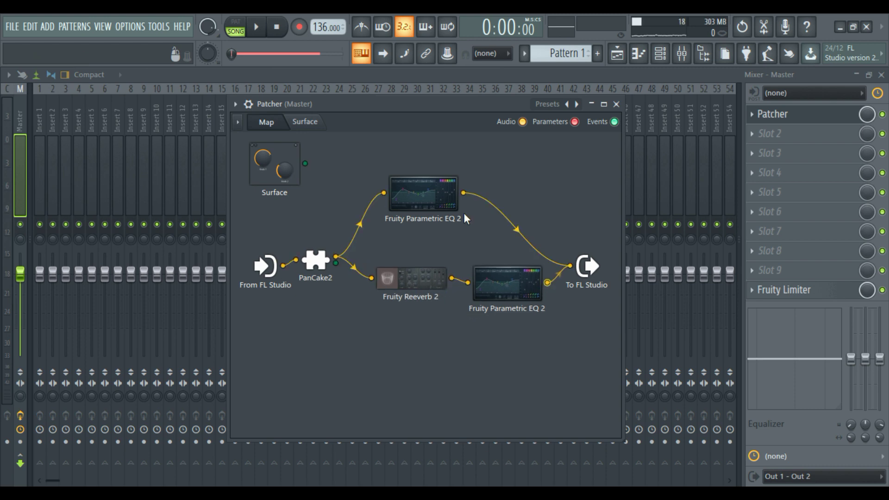
Spread the EQ branch and the reverb branch apart on the map so that their links are easy to read
left_click_drag(440, 202, 483, 212)
left_click_drag(412, 281, 392, 299)
left_click_drag(518, 295, 529, 316)
left_click_drag(463, 207, 451, 209)
left_click_drag(396, 297, 415, 299)
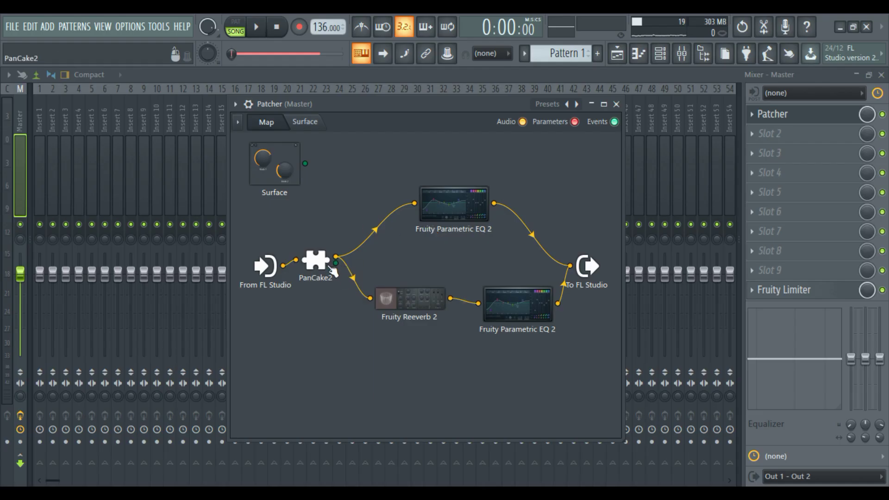
Review the pan curve and mix settings of PanCake2 and the reverb settings of Fruity Reeverb 2
double_click(322, 265)
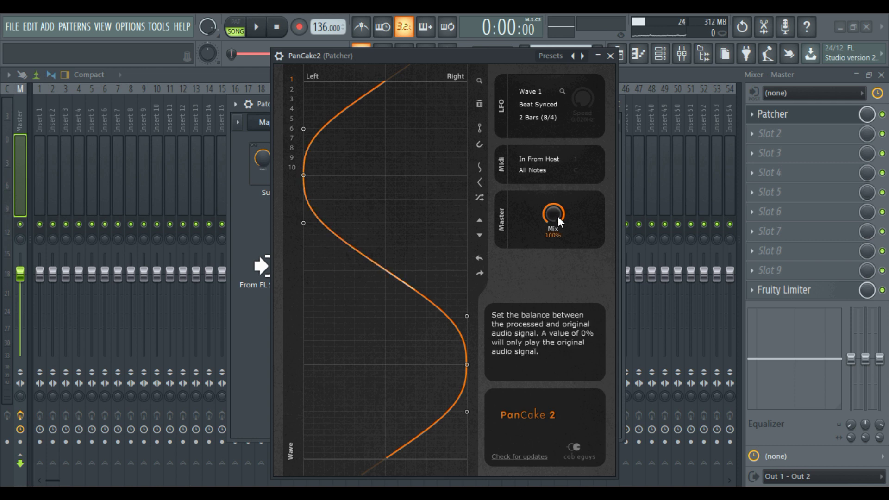
left_click(610, 56)
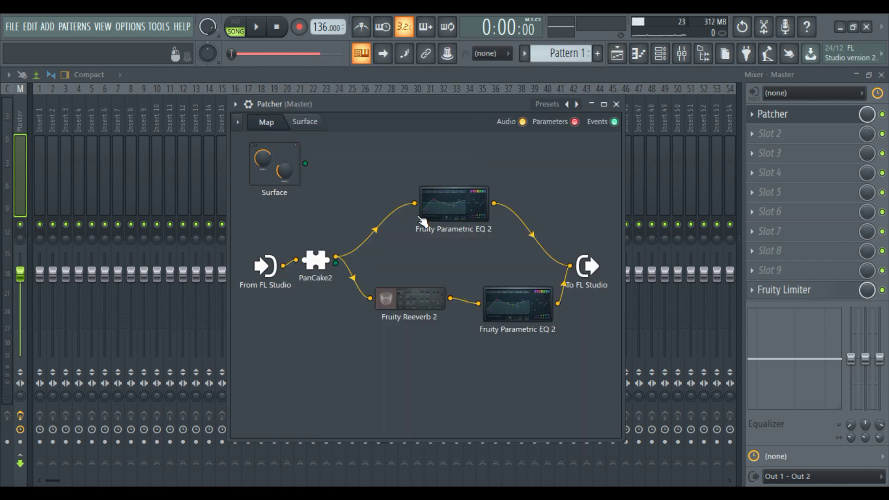
double_click(411, 311)
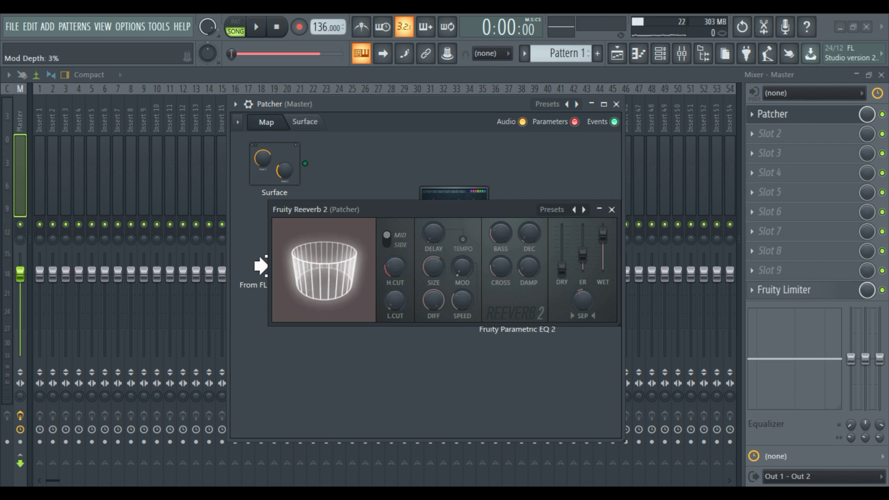
left_click(612, 209)
Shape the EQ after Reeverb 2 with a band 1 low cut, a reduced band 7 high shelf, and a band 4 dip near 1 kHz
double_click(492, 306)
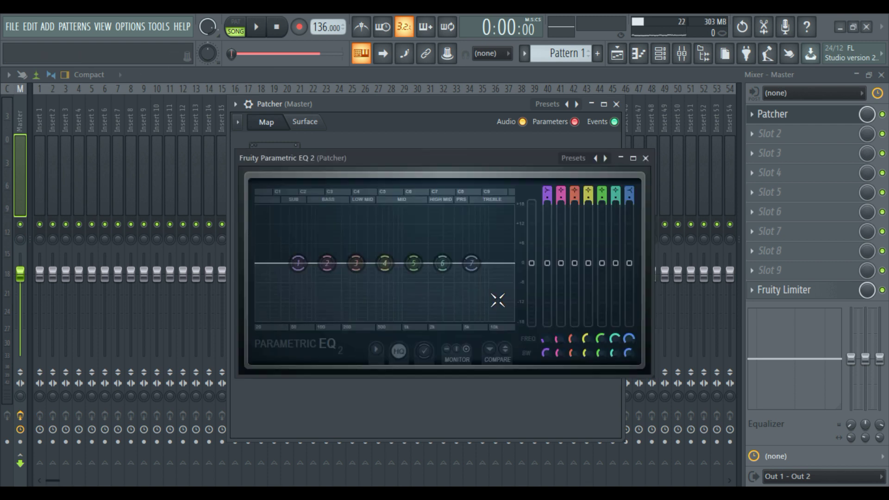
left_click_drag(298, 264, 322, 320)
left_click_drag(472, 263, 457, 295)
left_click_drag(384, 264, 410, 290)
left_click_drag(588, 353, 587, 345)
left_click(646, 158)
In the dry branch's EQ, roll off the lows with band 1 and lower the band 7 high shelf at about 7.3 kHz
double_click(460, 219)
left_click_drag(297, 263, 284, 319)
left_click_drag(471, 263, 475, 290)
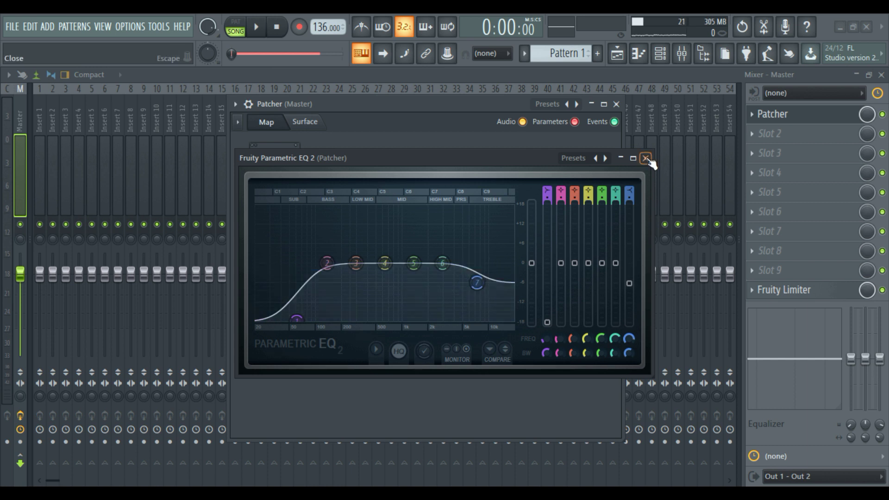
left_click(646, 158)
Play the loop and adjust the level of the link from the dry branch's EQ to To FL Studio
key("space")
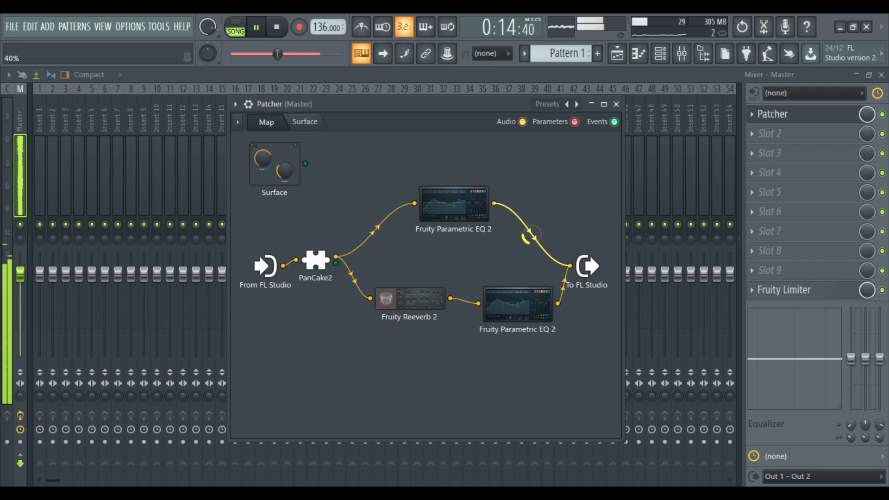
left_click_drag(534, 243, 534, 239)
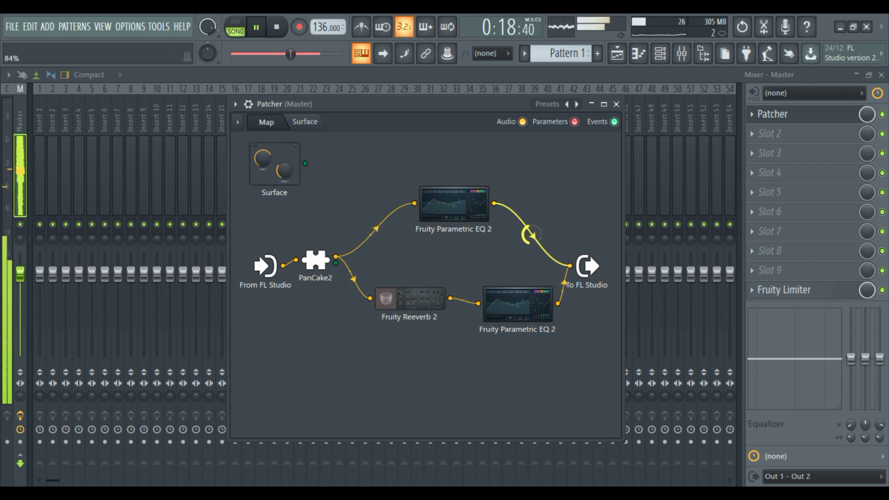
left_click_drag(534, 238, 534, 236)
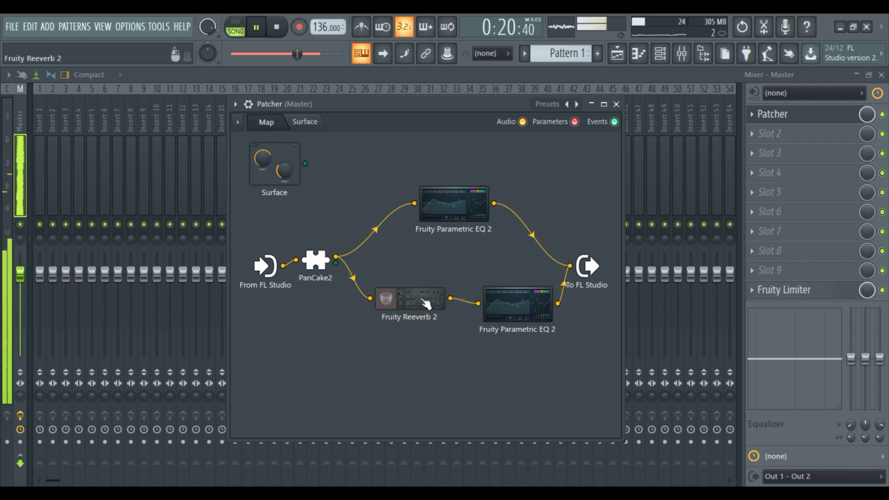
Fine-tune the room size in Fruity Reeverb 2 during playback and shift its module closer to the following EQ
left_click(425, 303)
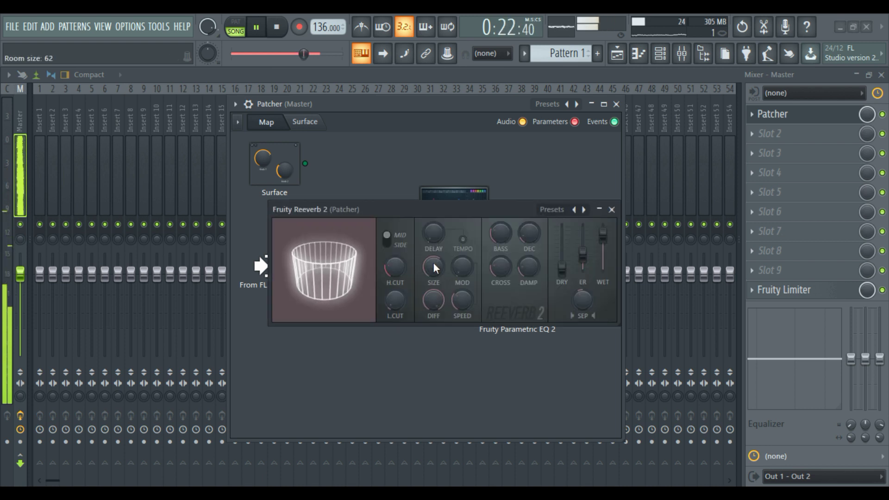
left_click_drag(434, 267, 437, 272)
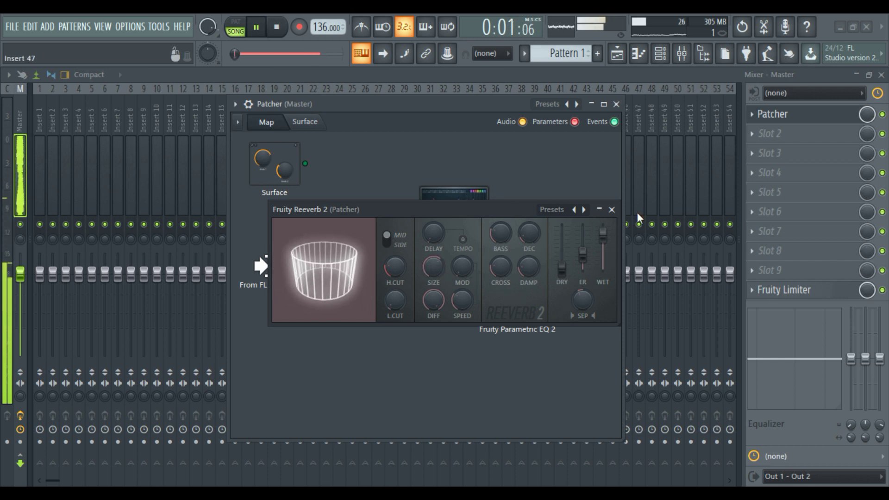
left_click(612, 209)
left_click_drag(434, 298, 448, 288)
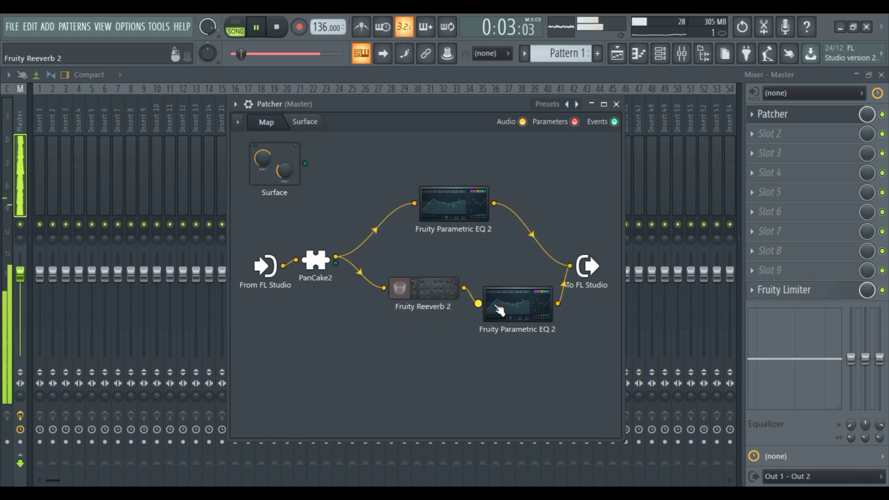
Refine the reverb branch's EQ during playback, moving the band 1 low cut to a slightly lower frequency
left_click_drag(512, 313, 513, 306)
left_click(513, 306)
mouse_move(407, 296)
left_mouse_down()
mouse_move(411, 278)
mouse_move(406, 289)
left_mouse_up()
left_click_drag(465, 295, 472, 288)
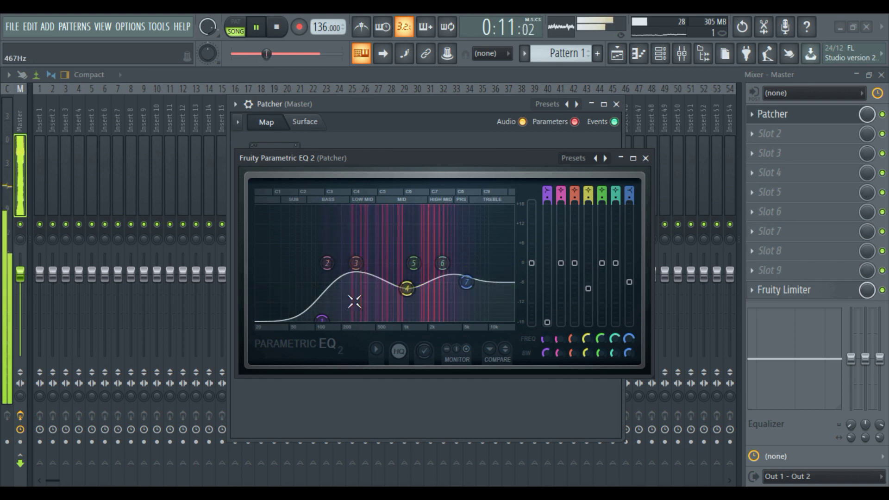
left_click_drag(321, 321, 311, 320)
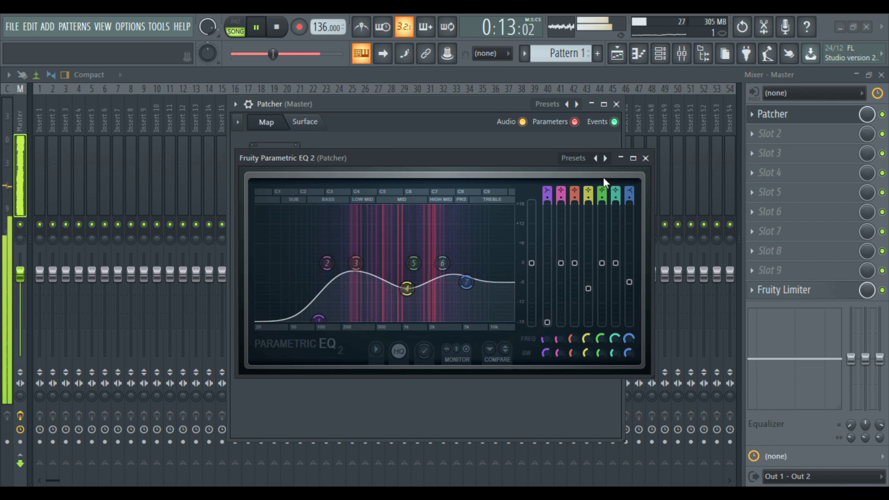
left_click(646, 158)
Check the high shelf of the dry branch's EQ, and move that EQ and Reeverb 2 closer to PanCake2
double_click(452, 213)
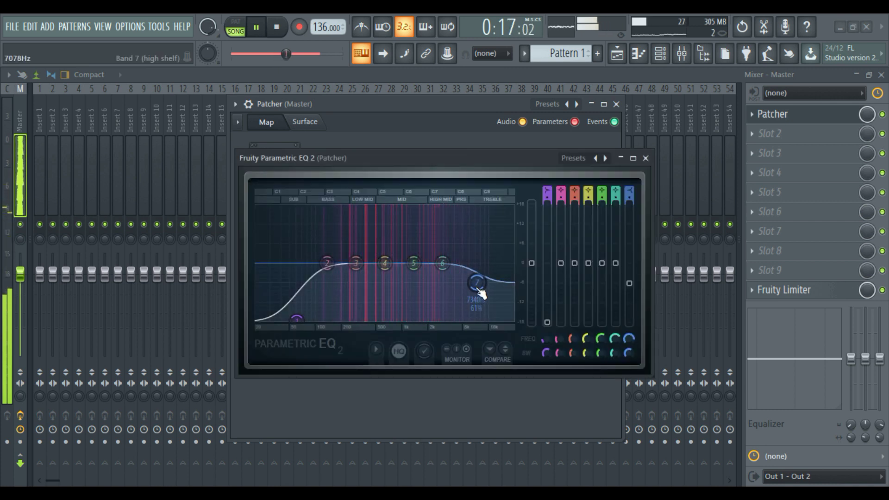
left_click(478, 289)
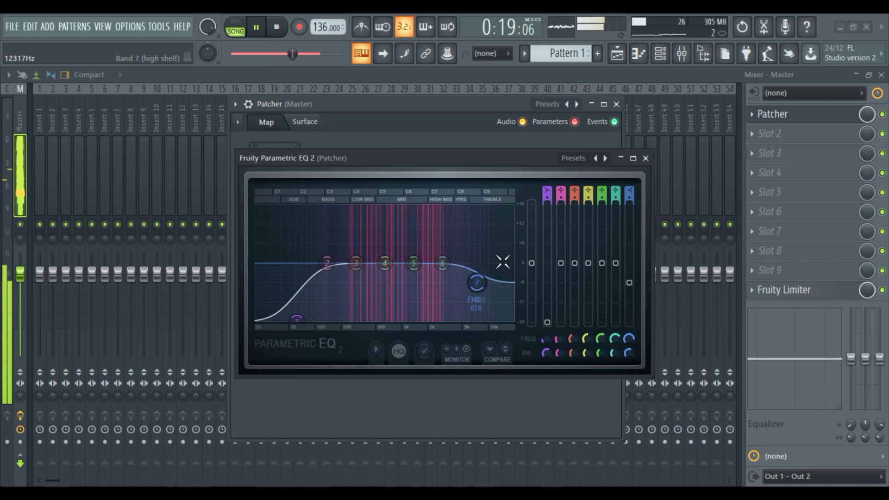
left_click(646, 158)
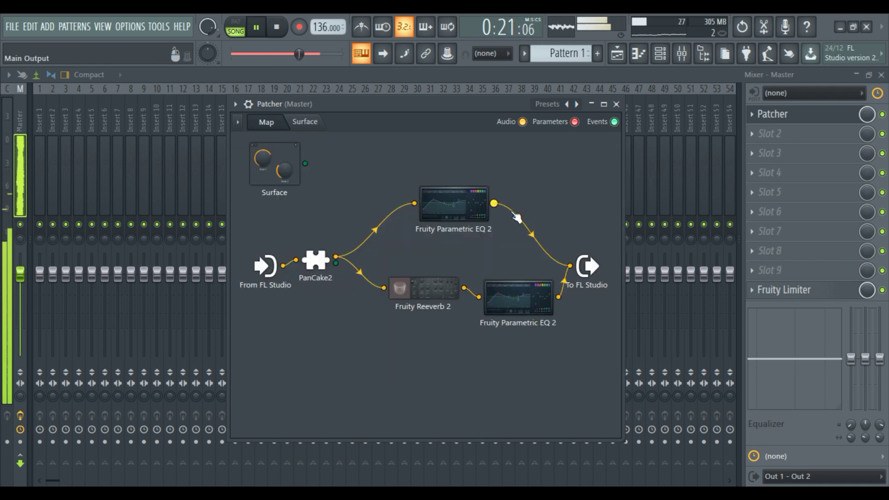
left_click_drag(440, 297, 430, 293)
left_click_drag(451, 212, 441, 218)
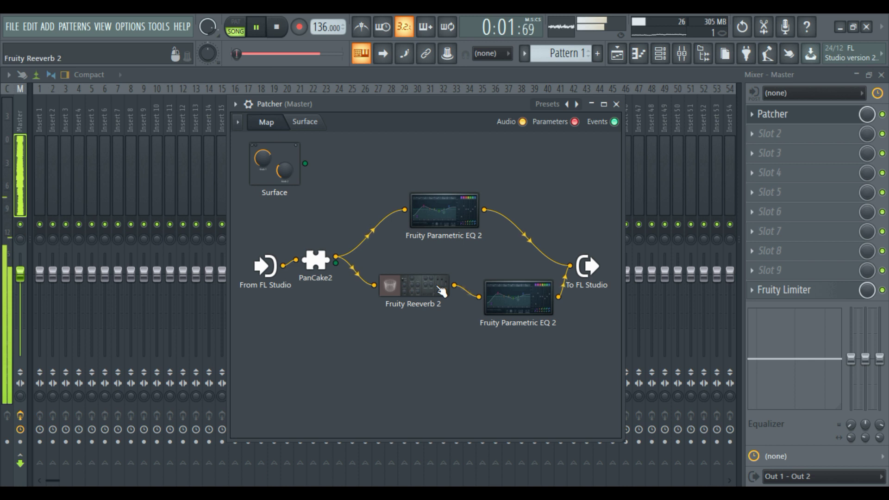
Stop playback and add a vertical slider control to the middle of Patcher's Surface
key("space")
left_click(306, 122)
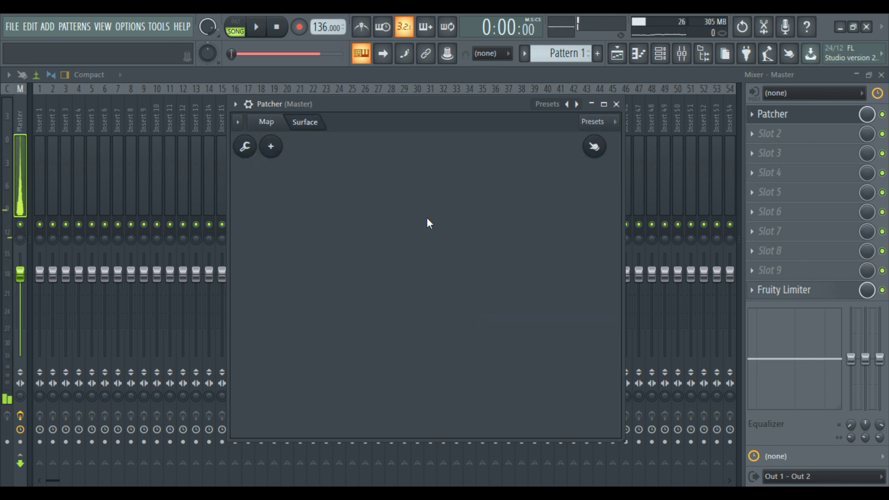
right_click(392, 208)
mouse_move(446, 386)
left_click(490, 356)
right_click(396, 234)
mouse_move(445, 264)
left_click(502, 270)
left_click_drag(378, 225, 423, 317)
Name the slider Space and leave the Surface's editing mode
right_click(422, 315)
left_click(443, 317)
type("Space")
key("Return")
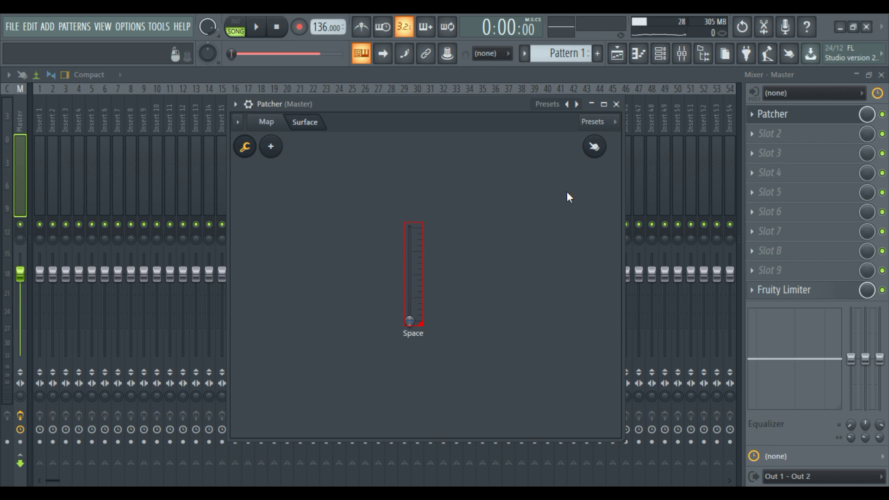
left_click(595, 148)
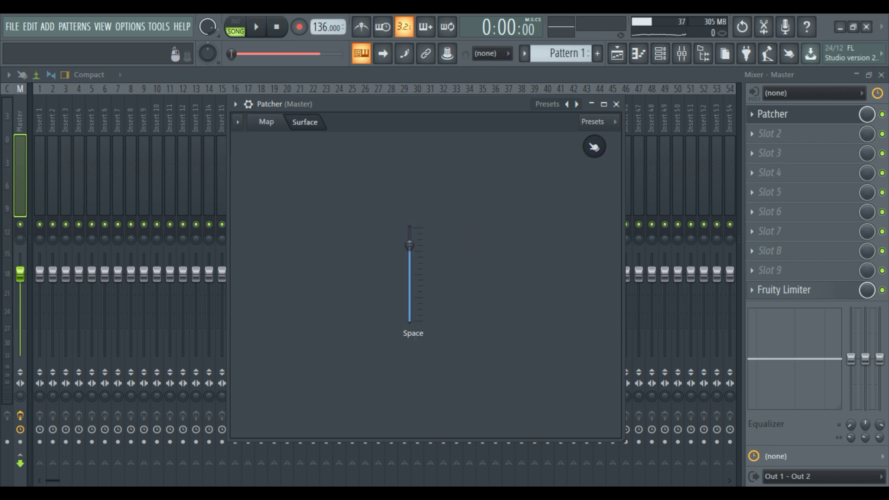
Expose PanCake2's Mix as a parameter input in the Patcher map and connect the Surface's Space control to it
left_click(266, 129)
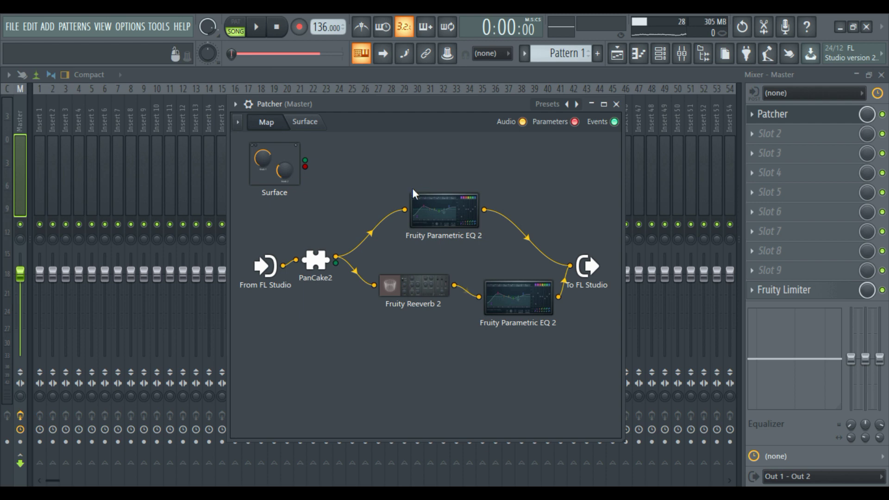
right_click(462, 213)
right_click(317, 268)
mouse_move(383, 339)
mouse_move(459, 344)
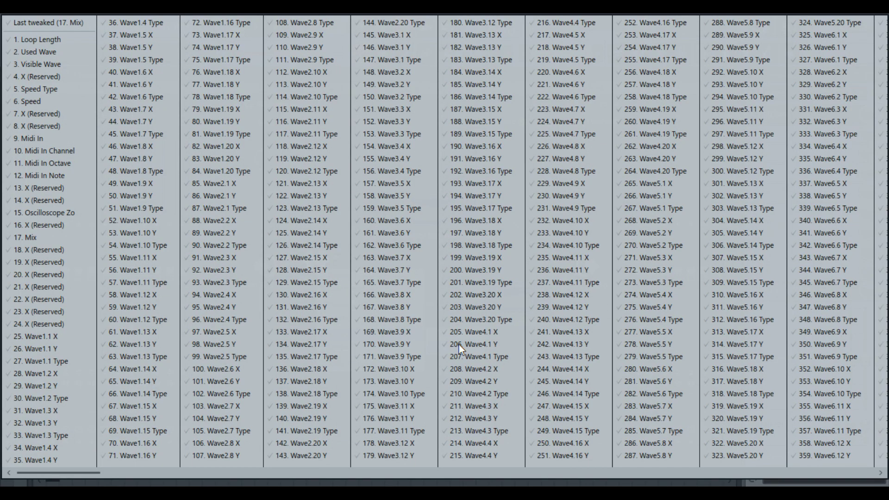
left_click(26, 237)
left_click_drag(322, 262, 315, 172)
Expose the Wet level parameter of Fruity Reeverb 2 as an input and link it to the Surface's Space control
left_click_drag(413, 300, 430, 293)
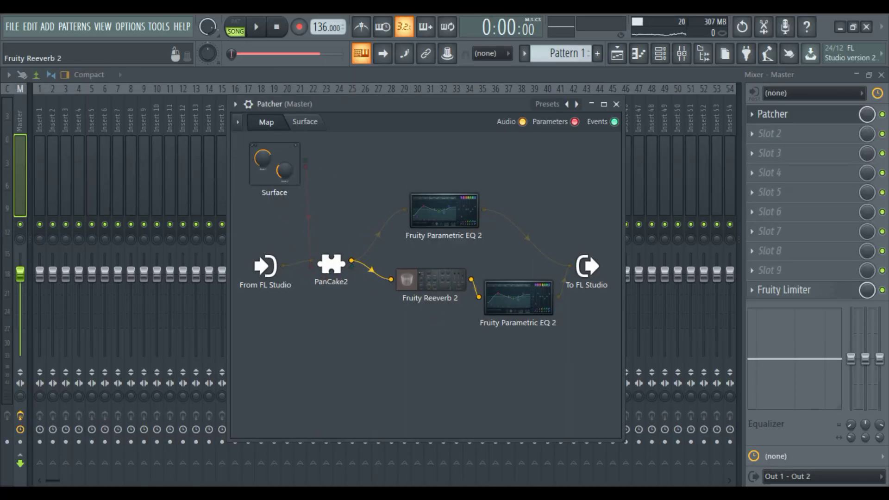
right_click(431, 293)
mouse_move(484, 354)
mouse_move(567, 367)
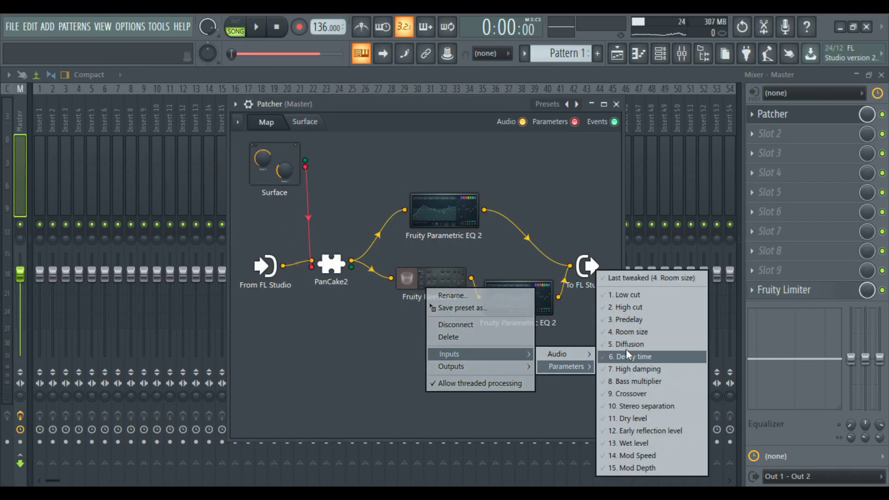
left_click(652, 445)
left_click_drag(392, 284, 305, 167)
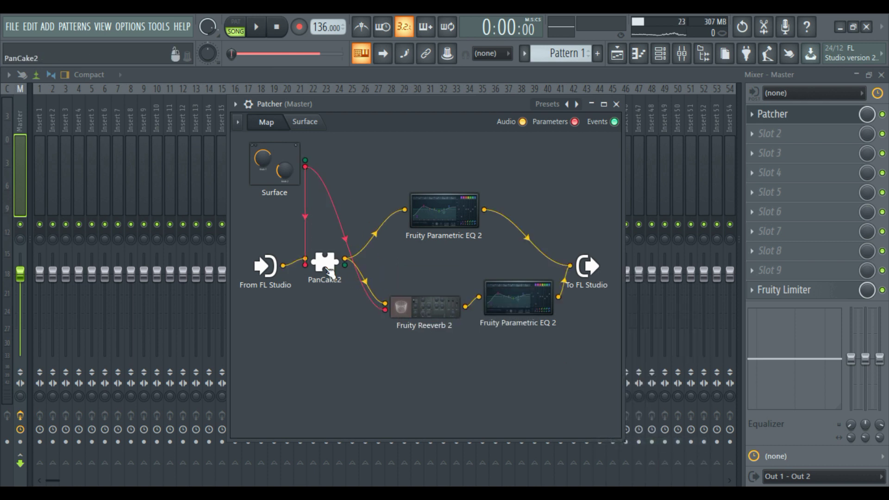
Spread out PanCake2, Reeverb 2 and both EQs in the map so the two branches and parameter links are clearly separated
left_click_drag(327, 270, 360, 269)
left_click_drag(444, 210, 476, 182)
left_click_drag(519, 298, 545, 365)
left_click_drag(425, 307, 434, 376)
left_click_drag(365, 269, 376, 285)
Raise the Space slider to its maximum and check PanCake2's Mix and Reeverb 2's Wet level
left_click(314, 124)
left_click_drag(410, 320, 410, 227)
left_click(266, 121)
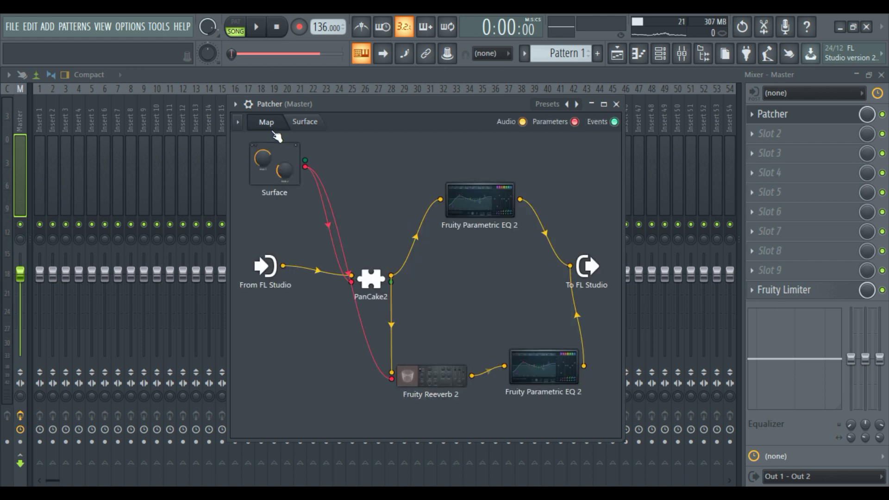
double_click(372, 280)
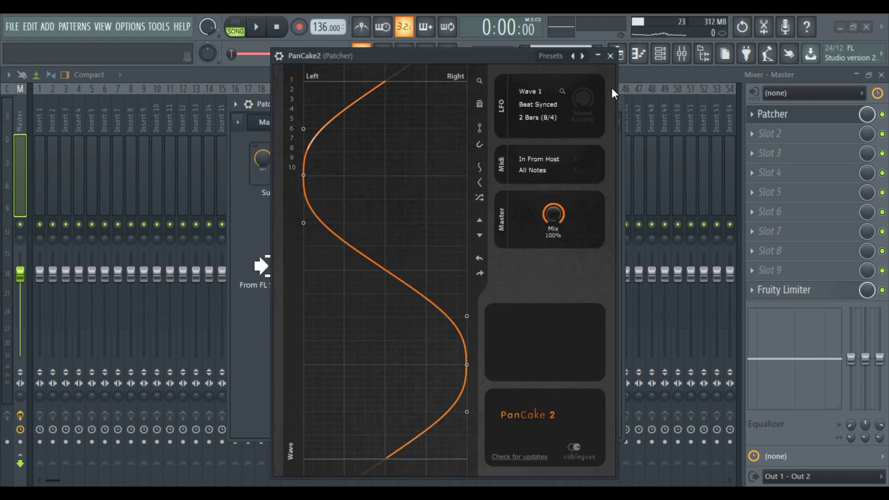
left_click(611, 56)
double_click(429, 381)
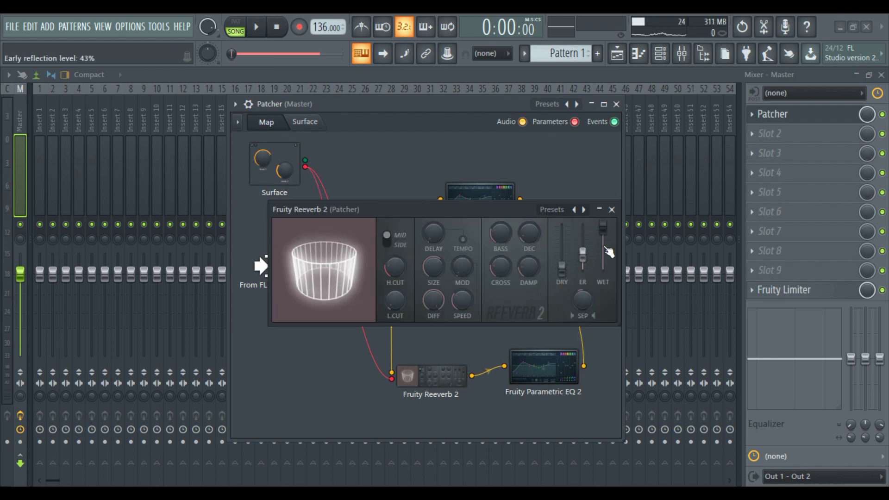
left_click(612, 209)
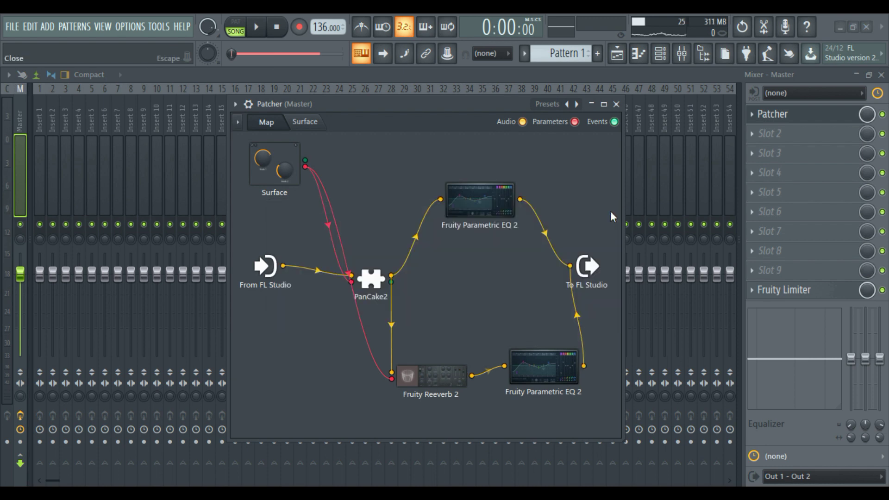
Lower the Space slider to its minimum and check PanCake2's Mix and Reeverb 2's Wet level again
left_click(306, 122)
left_click_drag(409, 227, 410, 320)
left_click(267, 121)
double_click(380, 269)
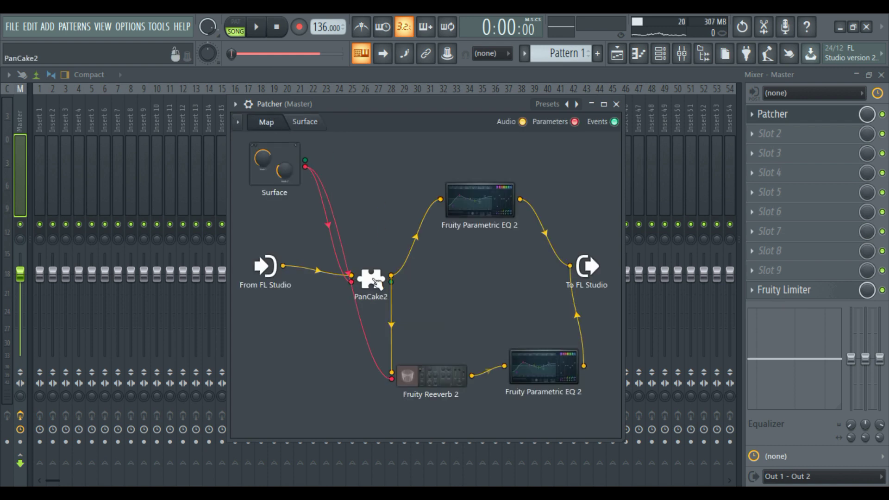
left_click(611, 56)
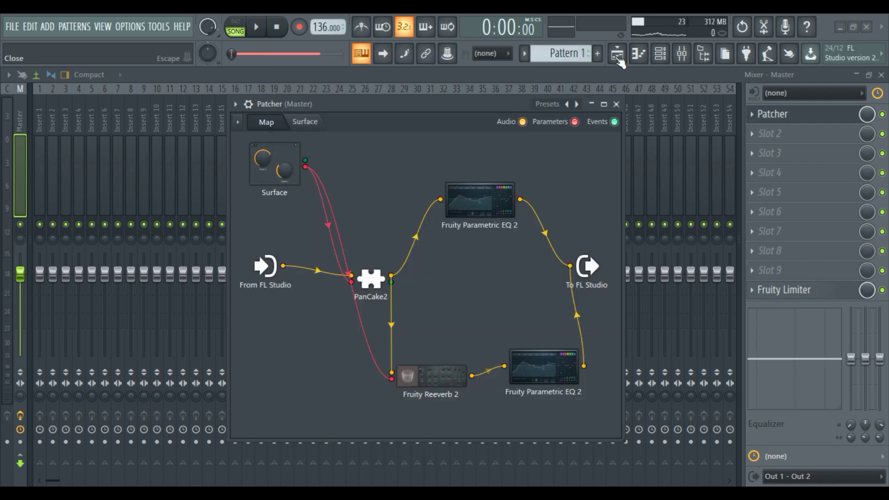
double_click(437, 376)
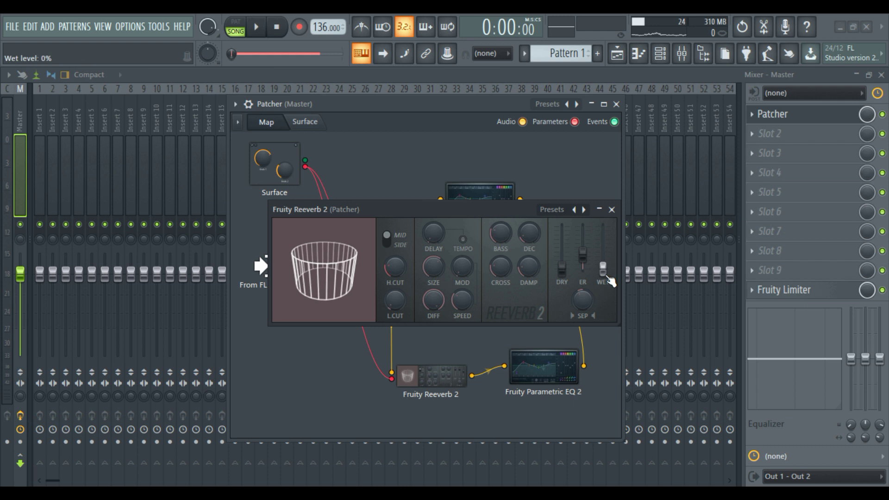
left_click(612, 209)
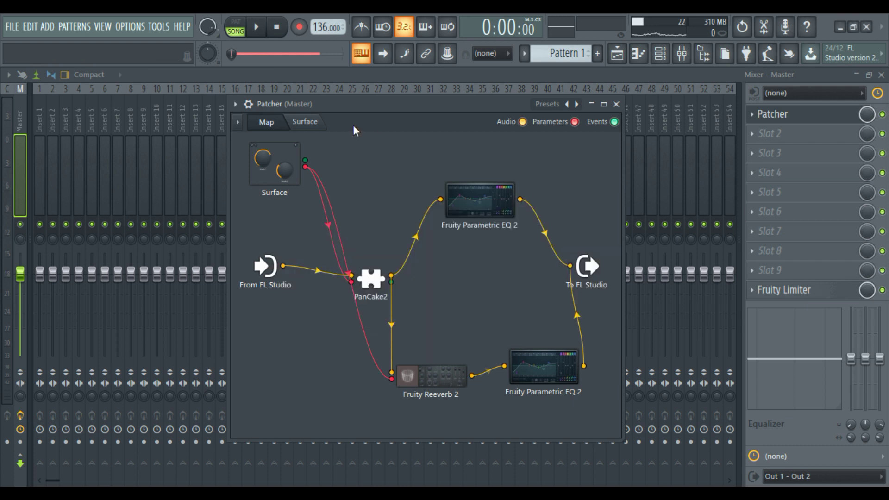
Start playback and examine the EQ curves of the dry branch and the reverb branch
left_click(317, 129)
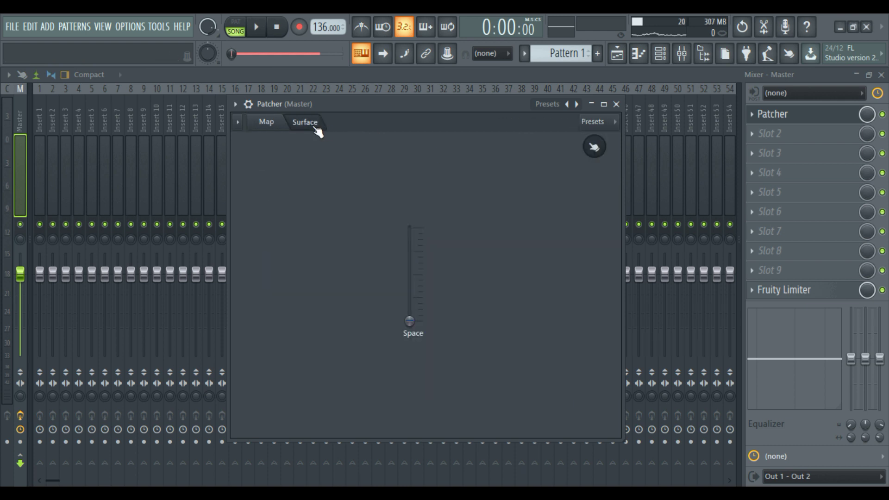
left_click(277, 124)
key("space")
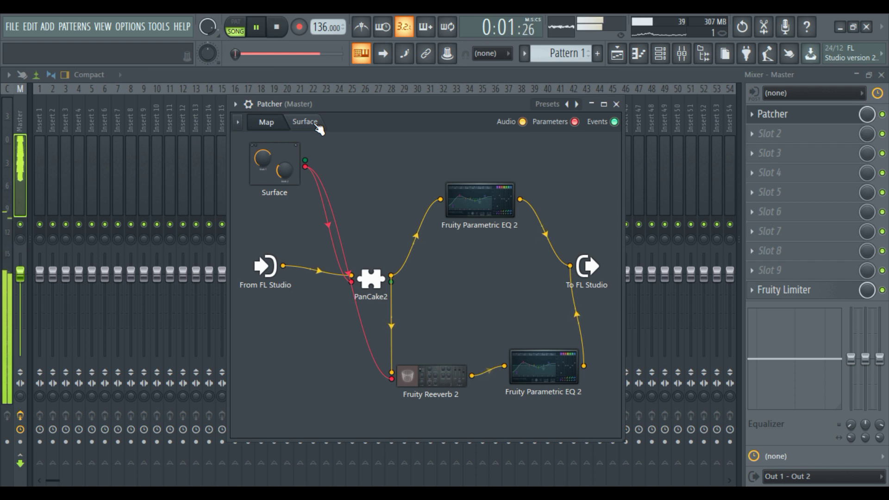
left_click(480, 201)
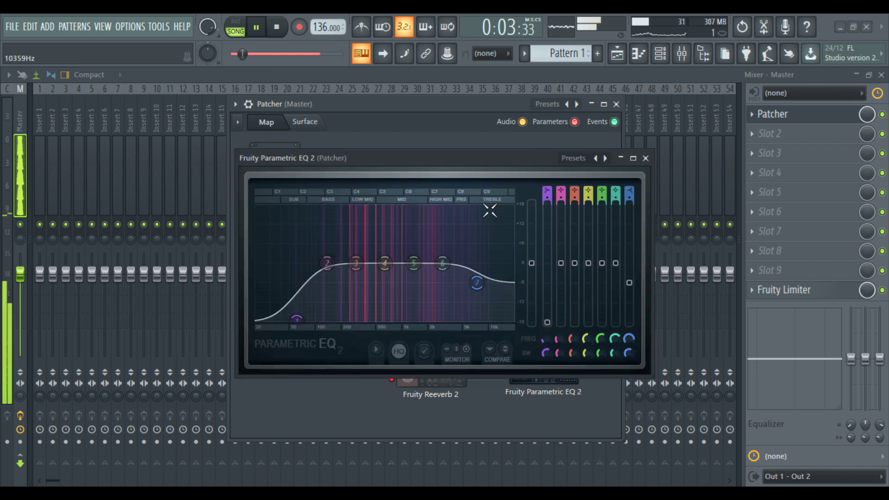
left_click(645, 156)
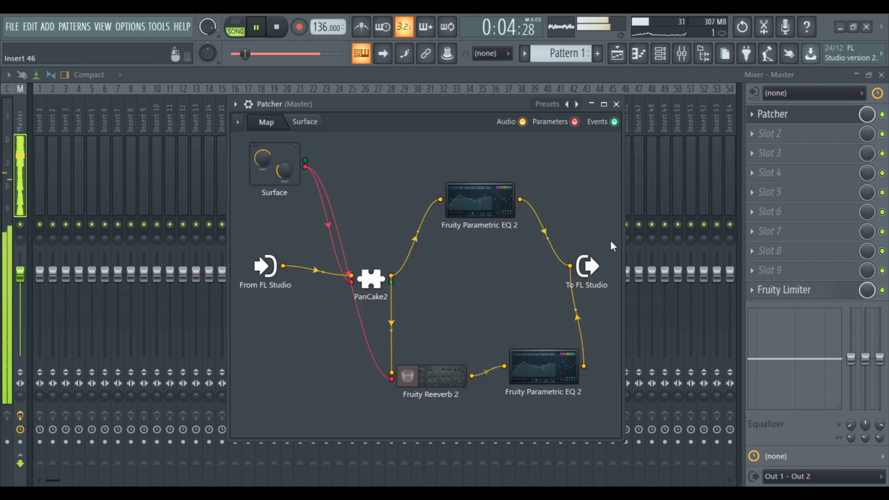
left_click(540, 365)
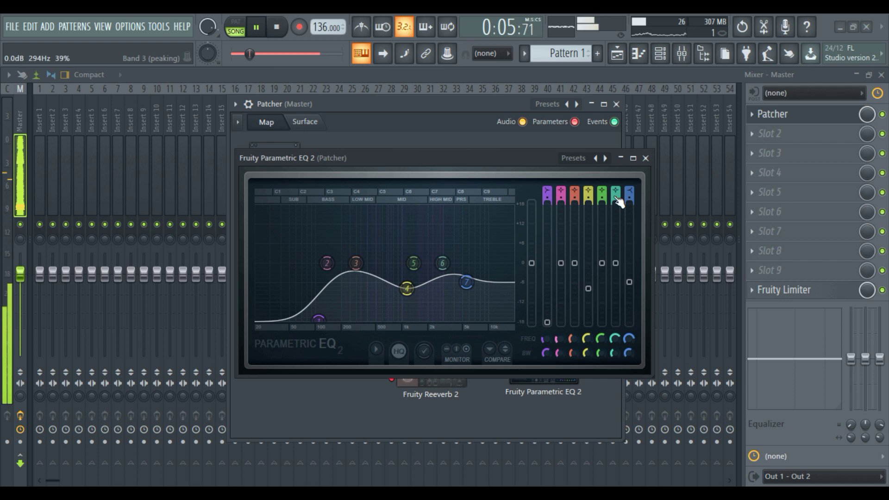
left_click(645, 158)
Audition the Space slider during playback, raising it past halfway, up to maximum, and back down to minimum
left_click(304, 122)
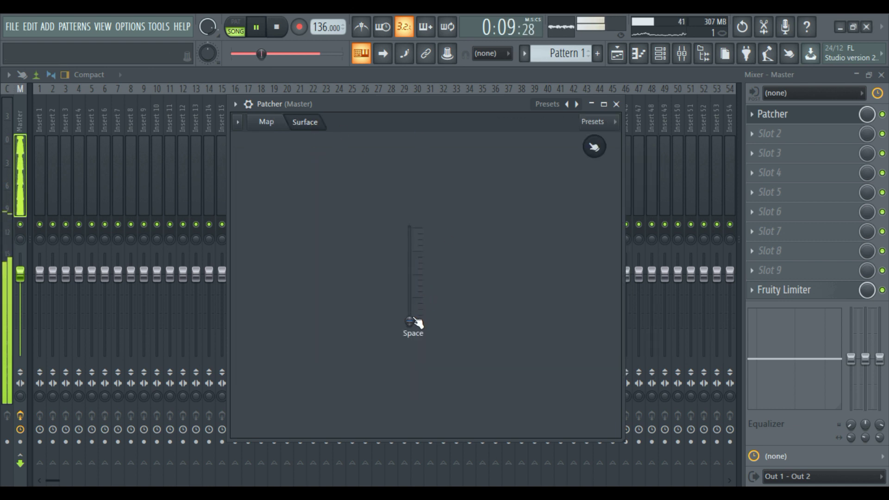
left_click_drag(409, 321, 410, 265)
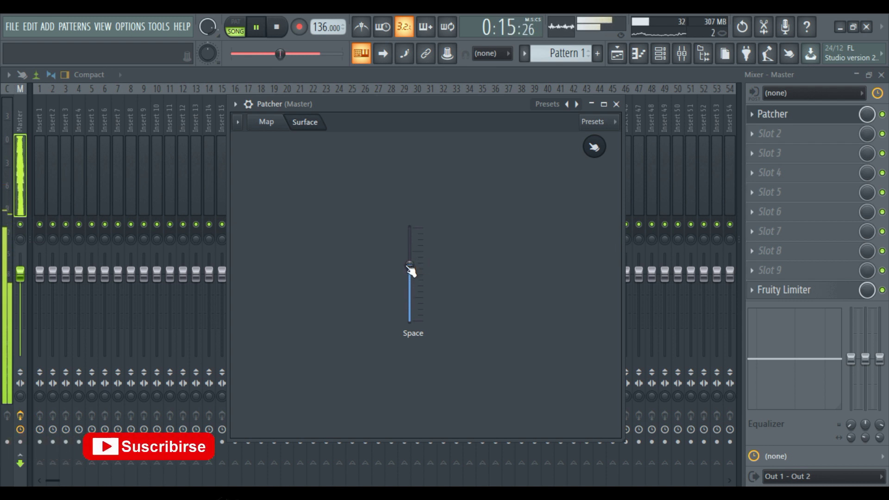
left_click_drag(410, 266, 437, 226)
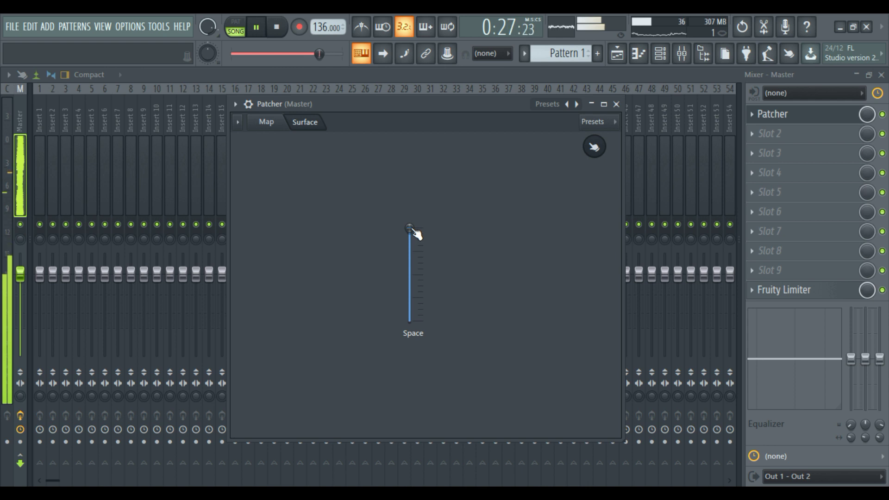
left_click_drag(414, 230, 417, 325)
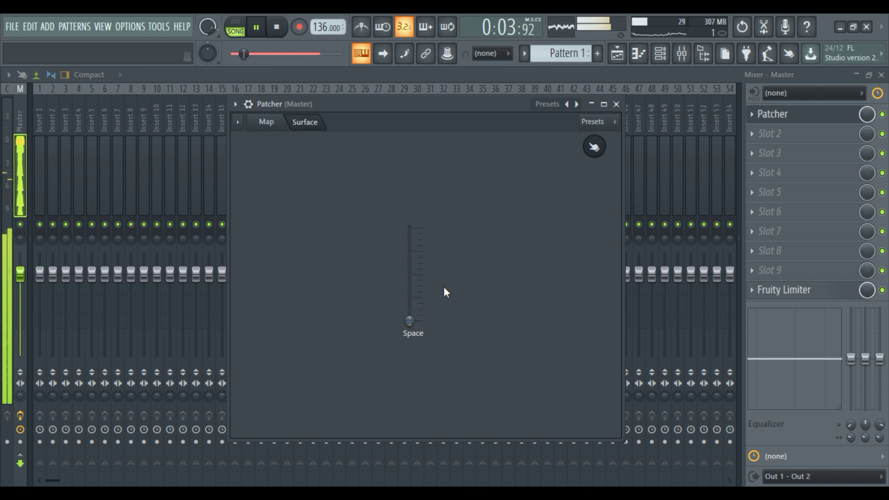
Raise the Space slider to halfway and then maximum during playback, settle it at about three quarters, and stop playback
left_click_drag(410, 321, 411, 276)
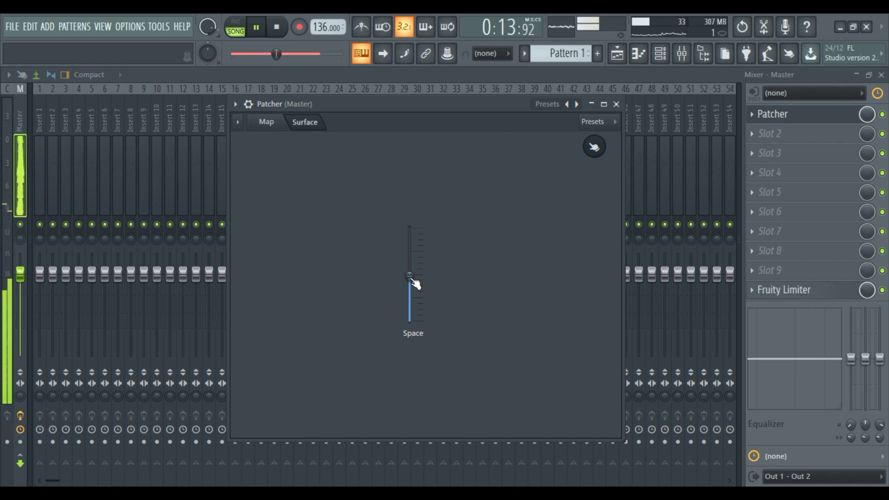
left_click_drag(409, 275, 410, 228)
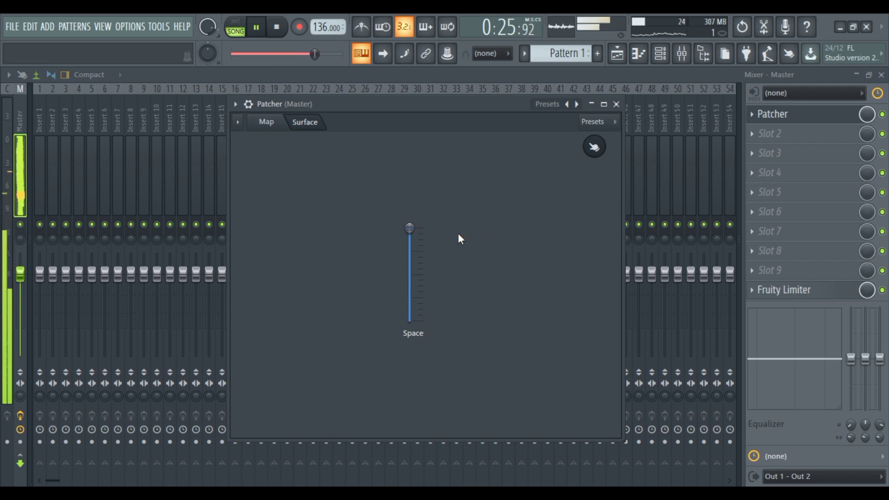
left_click_drag(411, 229, 411, 250)
key("space")
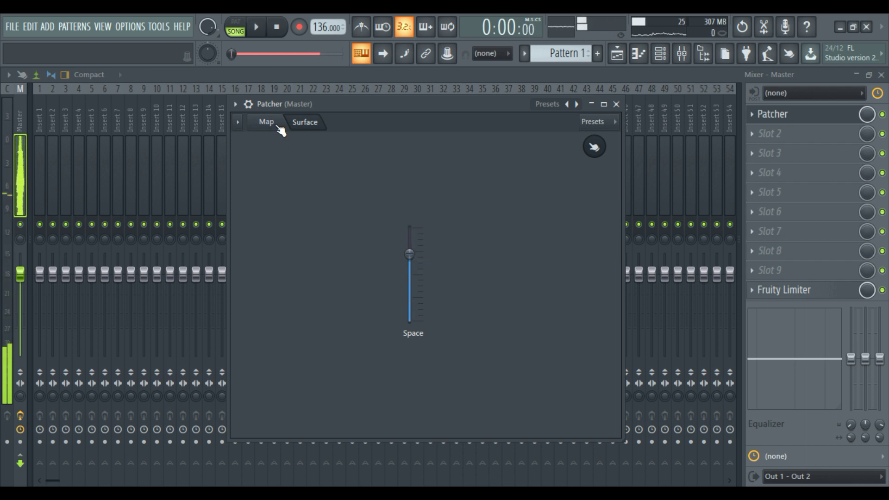
Move Reeverb 2 nearer to PanCake2 in the map and save the Patcher preset as Super Space
left_click(279, 124)
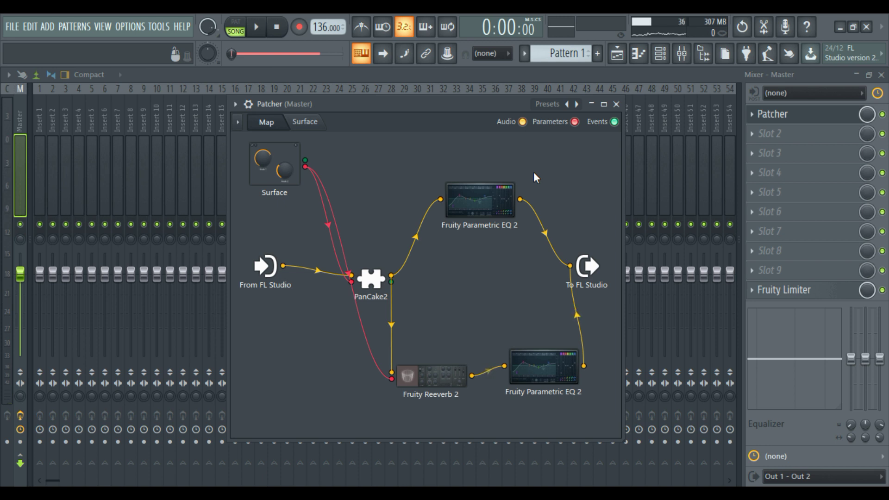
left_click_drag(431, 376, 453, 331)
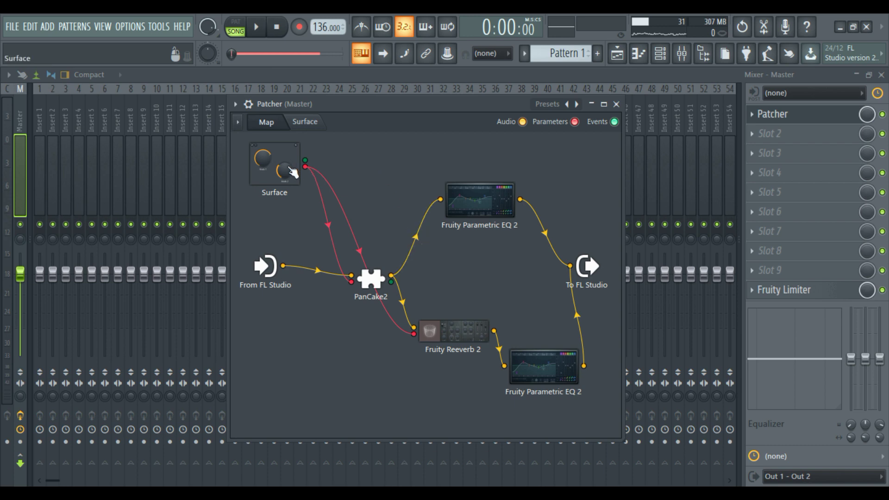
left_click(235, 104)
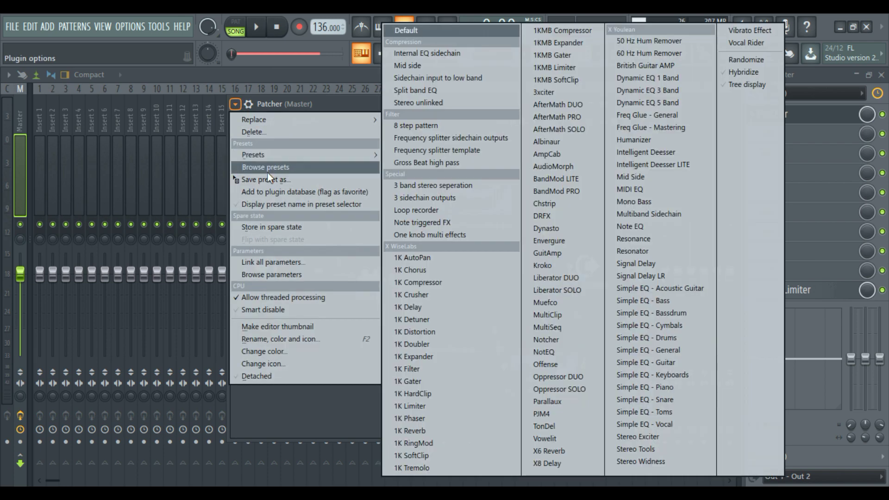
left_click(270, 179)
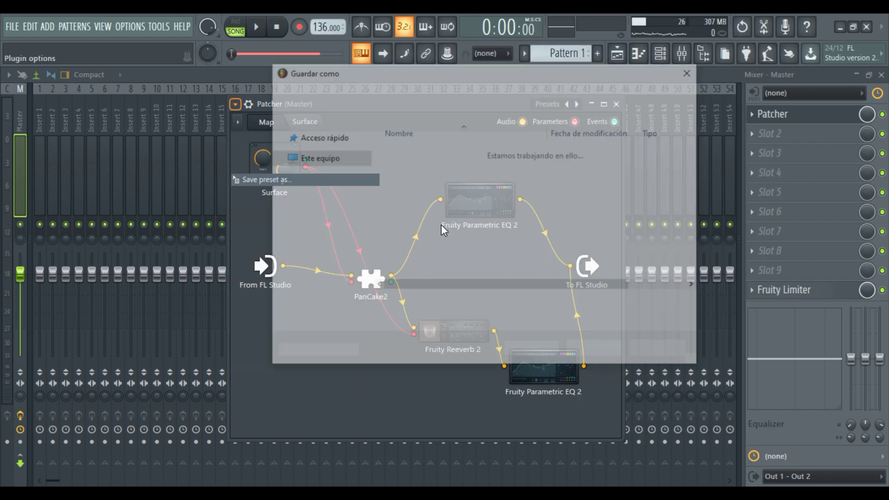
type("Super")
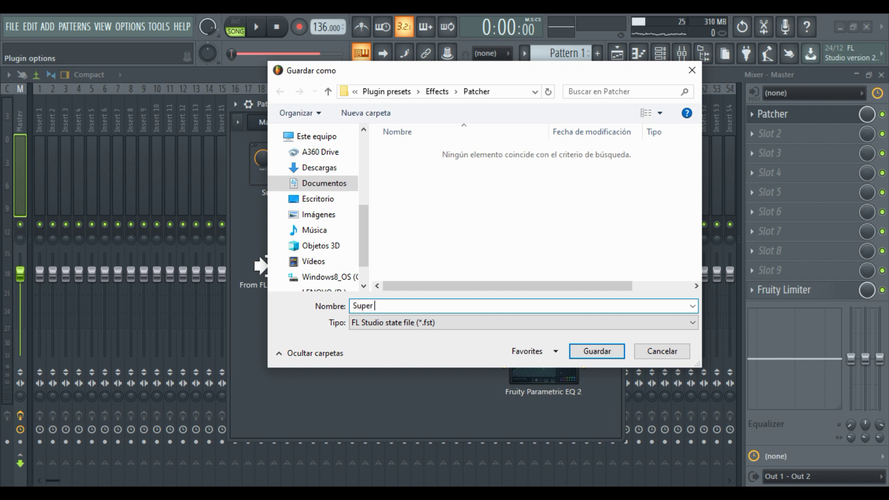
type(" Spac")
key("Return")
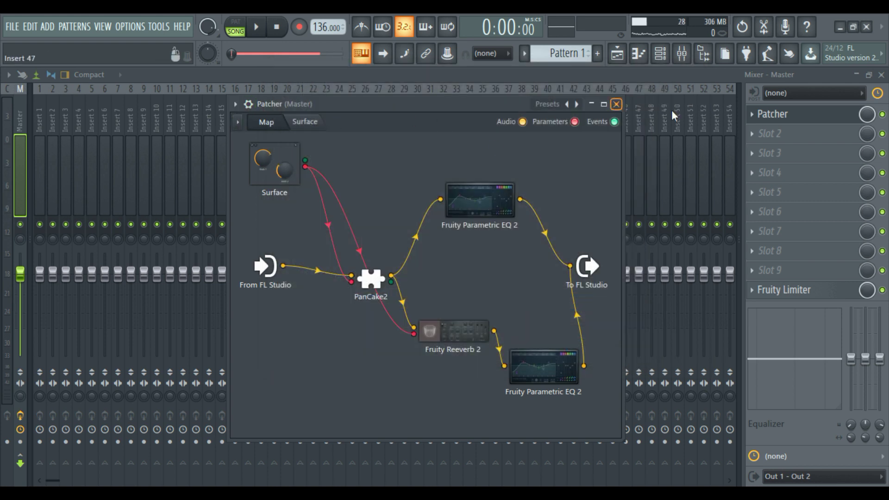
Replace the Master's first effect with a fresh Patcher and load the Super Space preset into it
left_click(616, 104)
left_click(759, 115)
left_click(752, 115)
left_click(556, 266)
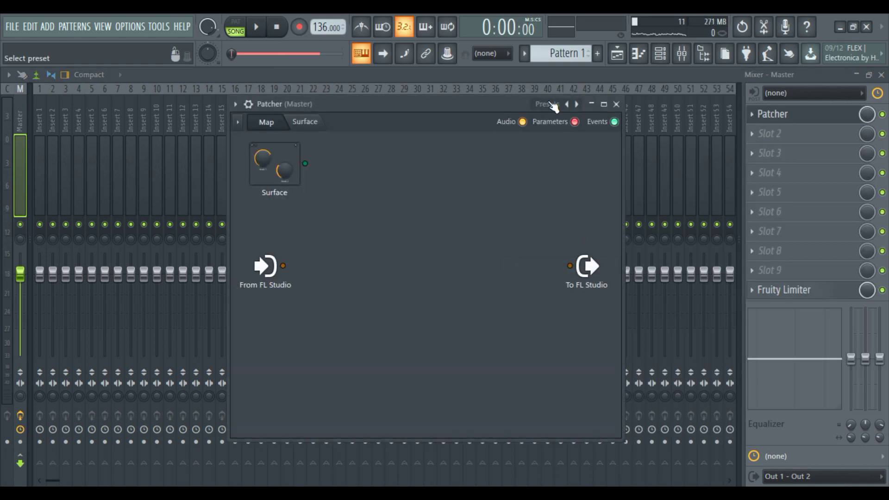
left_click(549, 102)
left_click(520, 43)
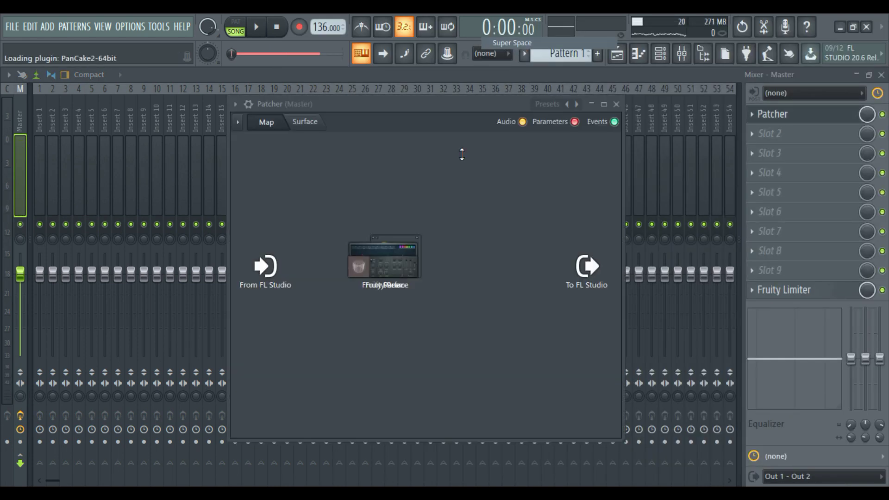
Start playback and raise the reloaded preset's Space slider on the Surface to its maximum
key("space")
left_click(305, 122)
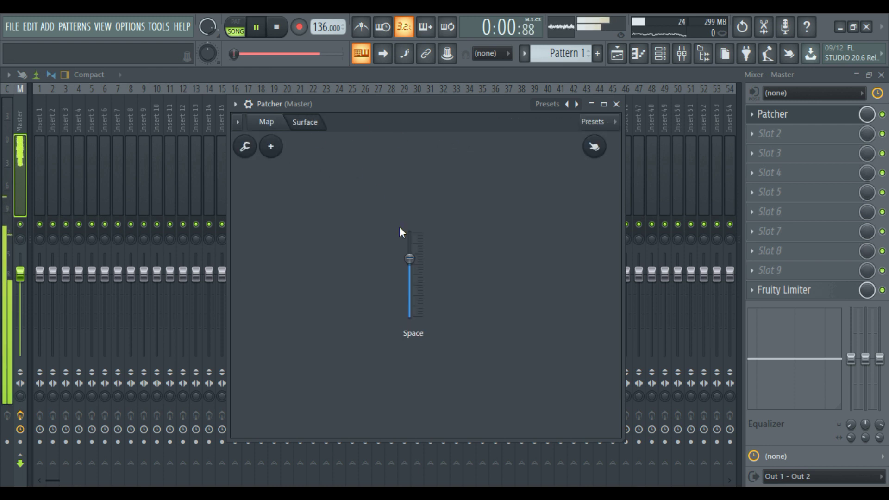
left_click_drag(416, 268, 416, 243)
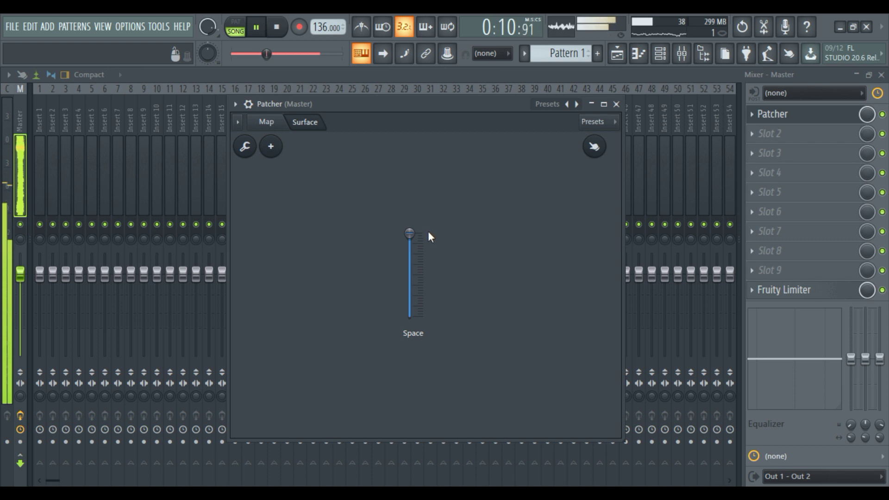
Sweep the Space slider to minimum and back to maximum during playback, stop playback, and show the Patcher's Map
left_click_drag(416, 235, 422, 317)
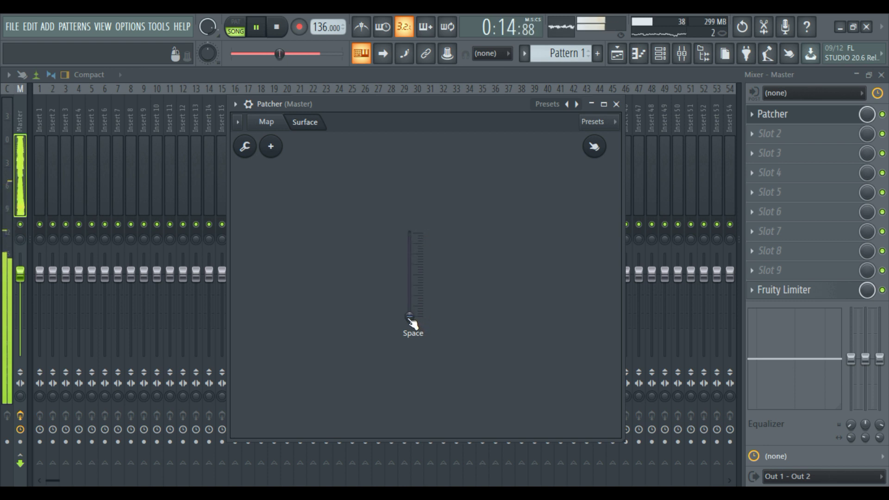
left_click_drag(412, 322, 412, 236)
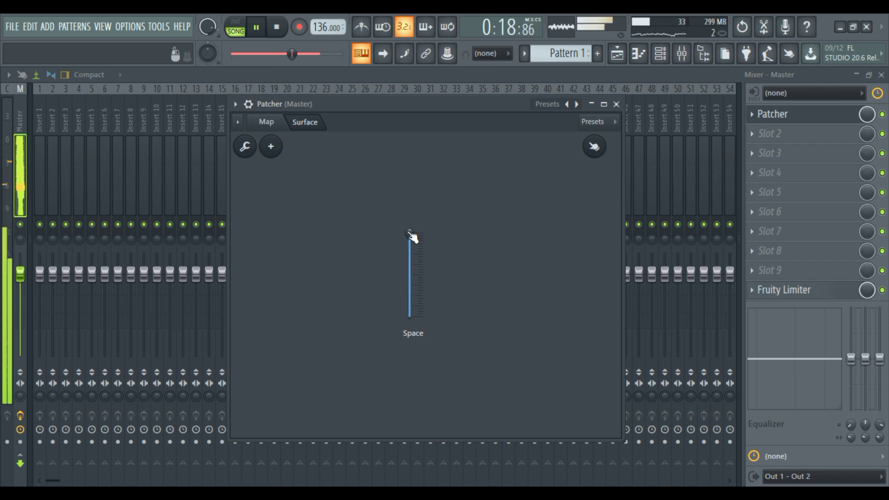
key("space")
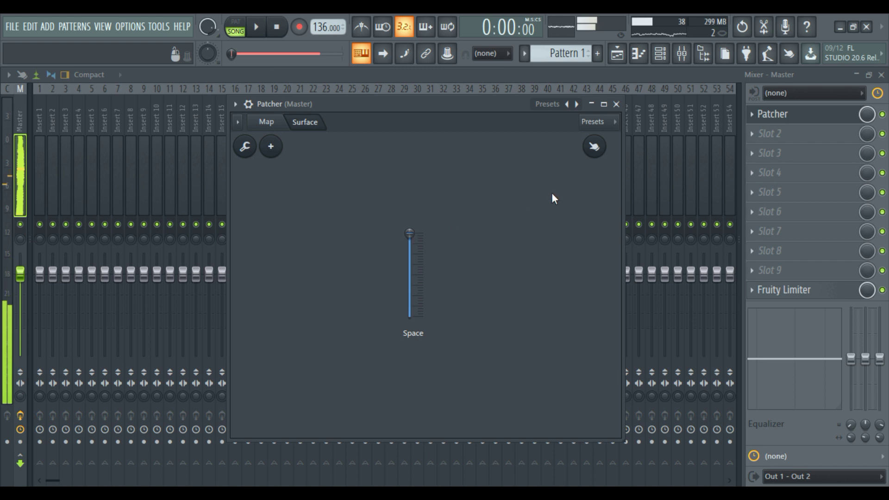
left_click(277, 123)
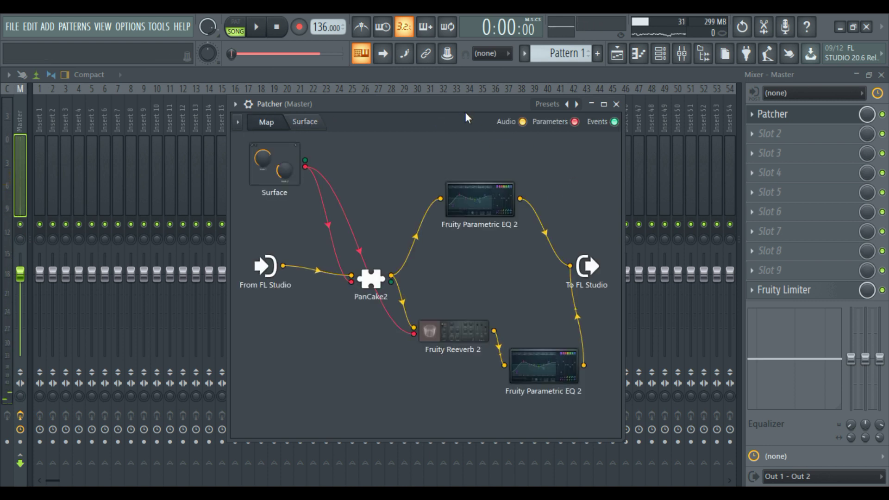
Load the 3 band stereo seperation preset into Patcher and move its window nearer the mixer's centre
left_click(547, 108)
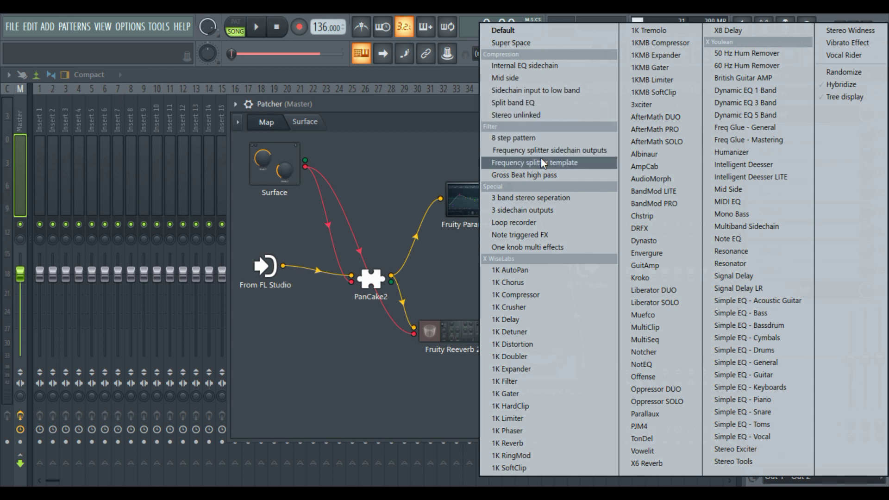
left_click(562, 205)
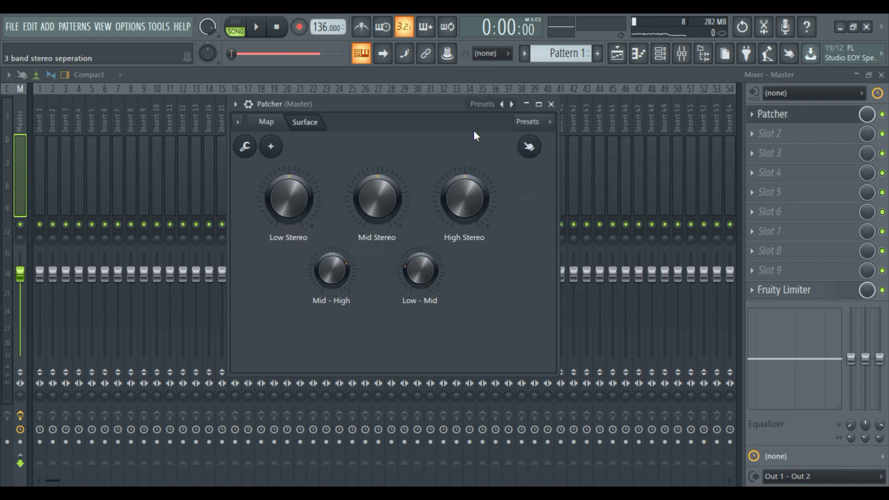
left_click_drag(431, 110, 477, 131)
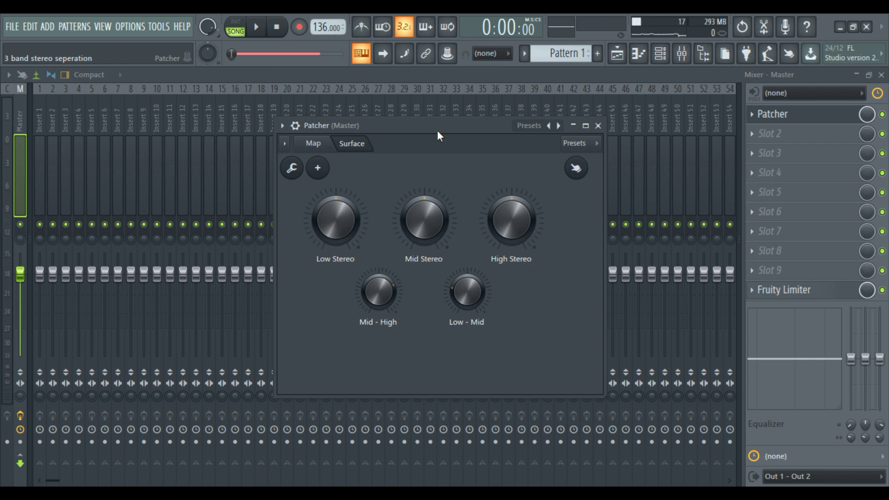
Start playback and turn the Low Stereo and Mid Stereo knobs down to minimum
key("space")
left_click_drag(341, 219, 341, 273)
left_click_drag(410, 210, 409, 268)
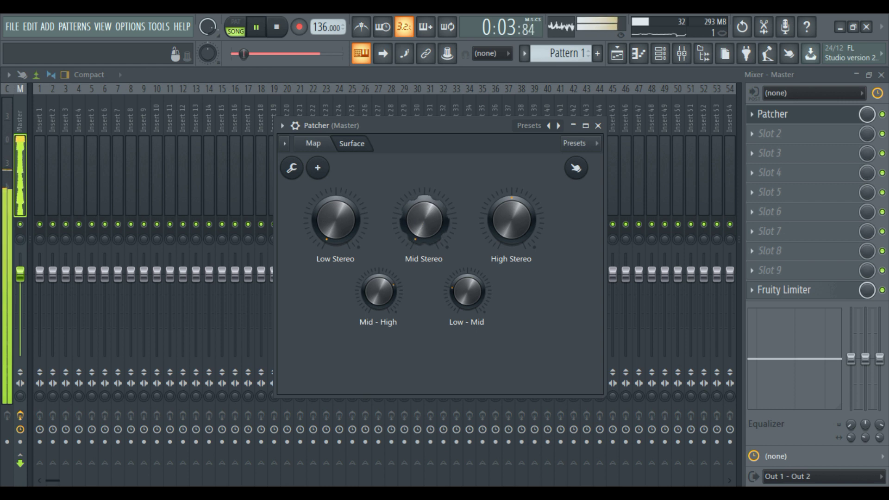
Sweep the High Stereo knob to minimum, up to maximum, and back to about four fifths
left_click_drag(509, 220, 508, 234)
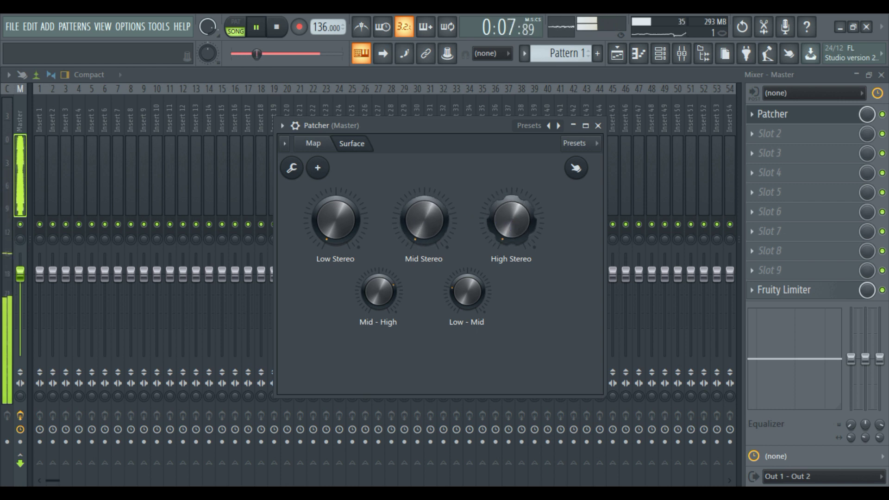
left_click_drag(509, 223, 509, 153)
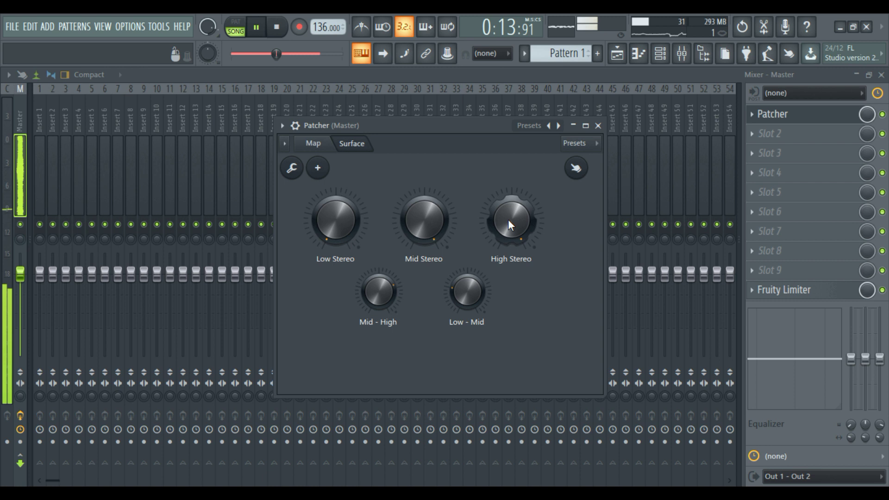
left_click_drag(508, 218, 508, 239)
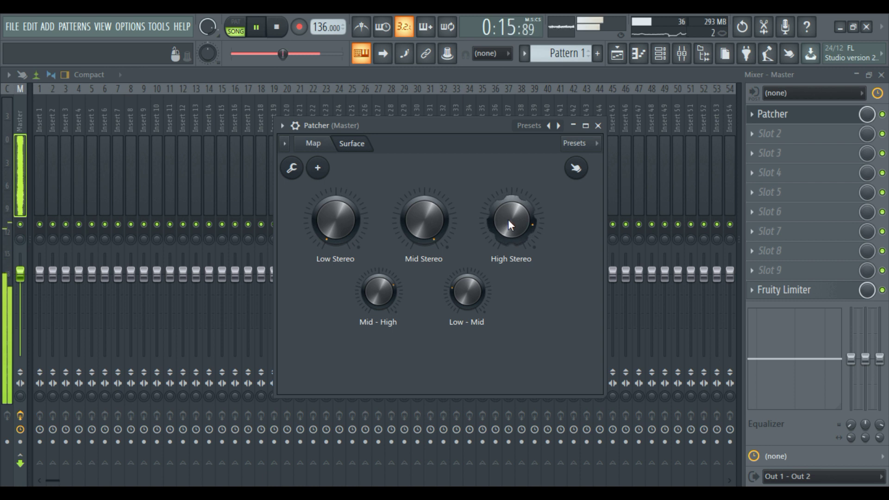
Settle Low Stereo near minimum, Mid Stereo slightly above centre and High Stereo at about three quarters, and stop playback
mouse_move(341, 230)
left_mouse_down()
mouse_move(341, 206)
mouse_move(342, 231)
left_mouse_up()
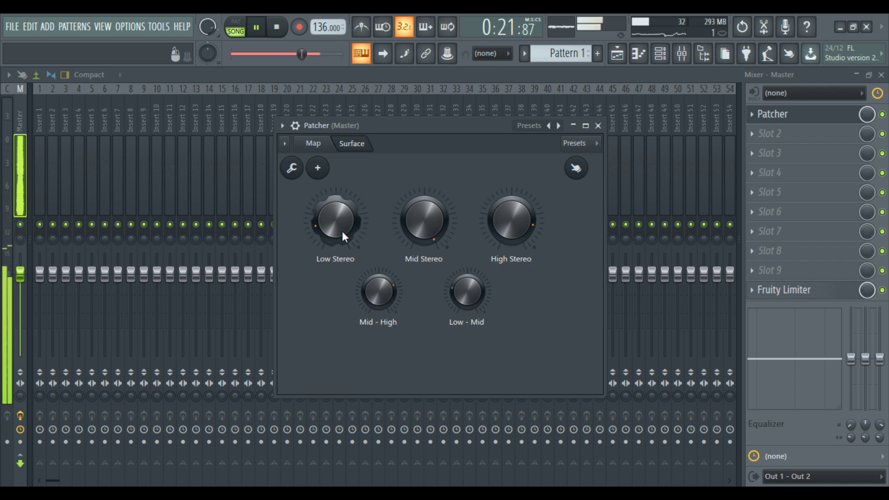
left_click_drag(424, 217, 425, 229)
left_click_drag(514, 234, 514, 242)
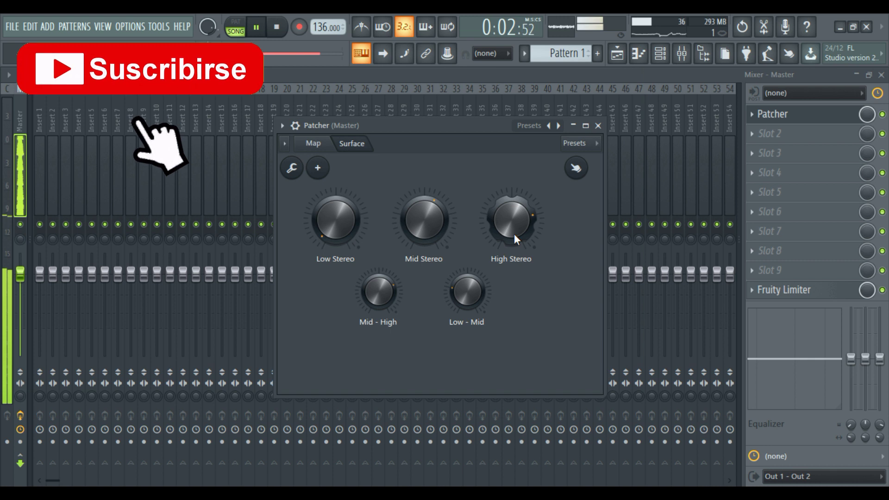
key("space")
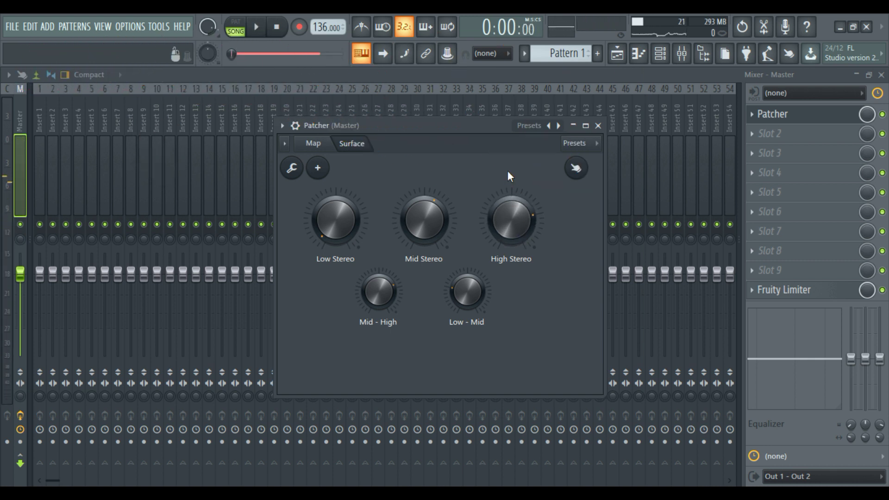
Restart playback, raise High Stereo to maximum and back to slightly above centre, readjust Mid and Low Stereo, and stop playback
key("space")
left_click_drag(435, 233, 436, 253)
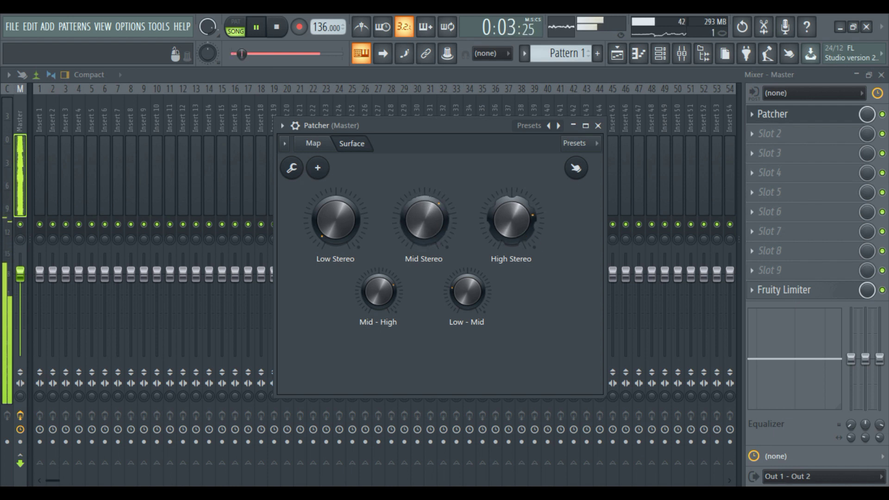
left_click_drag(513, 227, 513, 211)
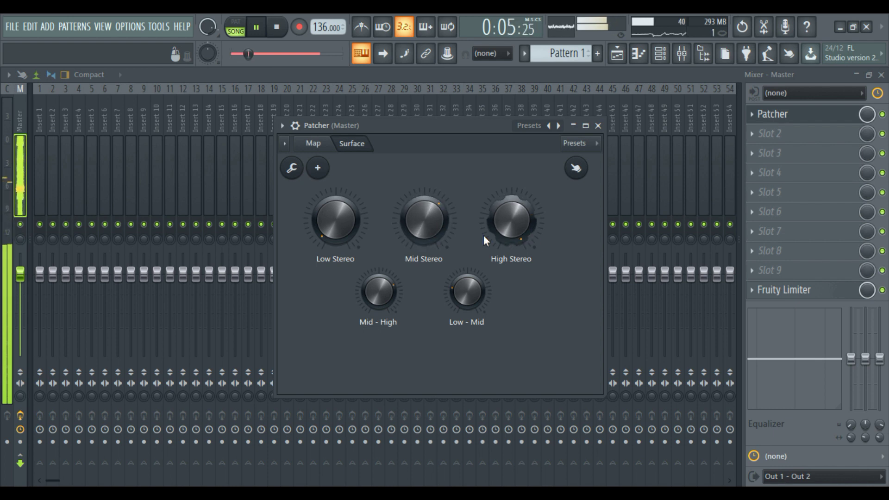
left_click_drag(495, 229, 495, 251)
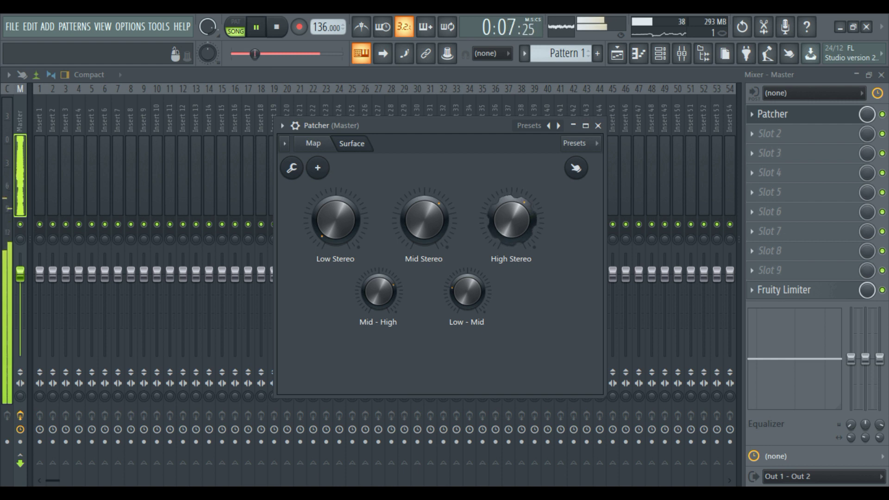
mouse_move(334, 229)
left_mouse_down()
mouse_move(335, 181)
mouse_move(335, 213)
left_mouse_up()
key("space")
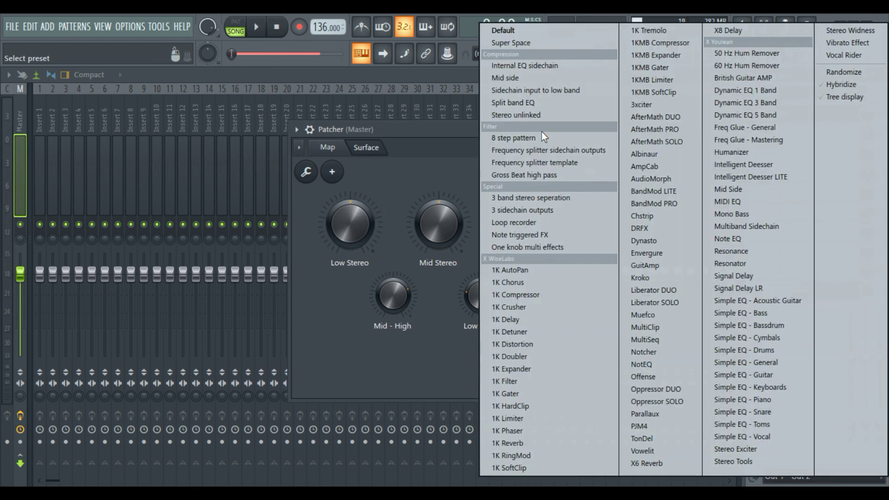
Load the WiseLabs 1K AutoPan preset into Patcher and check its Map
left_click(541, 131)
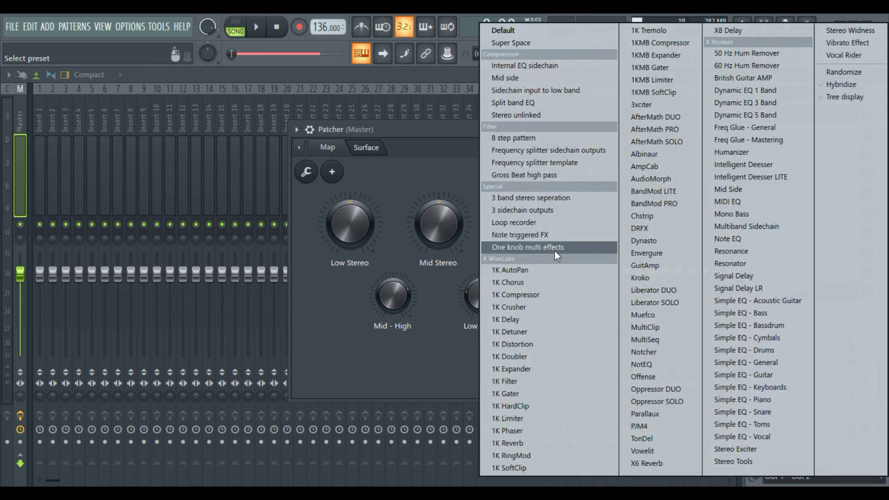
left_click(530, 273)
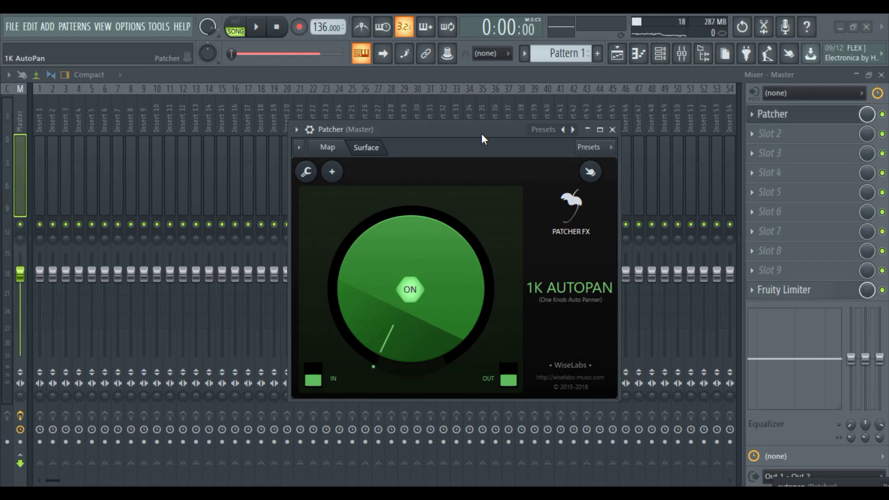
left_click(328, 147)
Start playback, switch the 1K AutoPan effect off and on again, and raise its knob to about 80%
key("space")
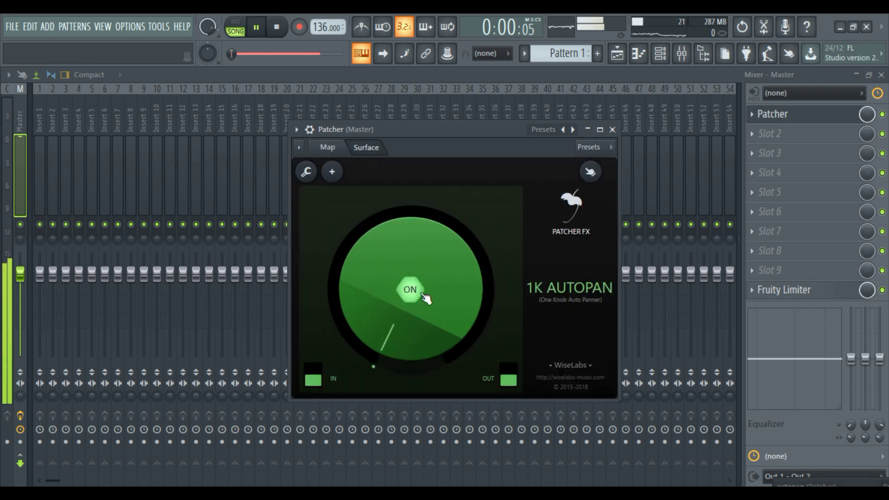
left_click(421, 296)
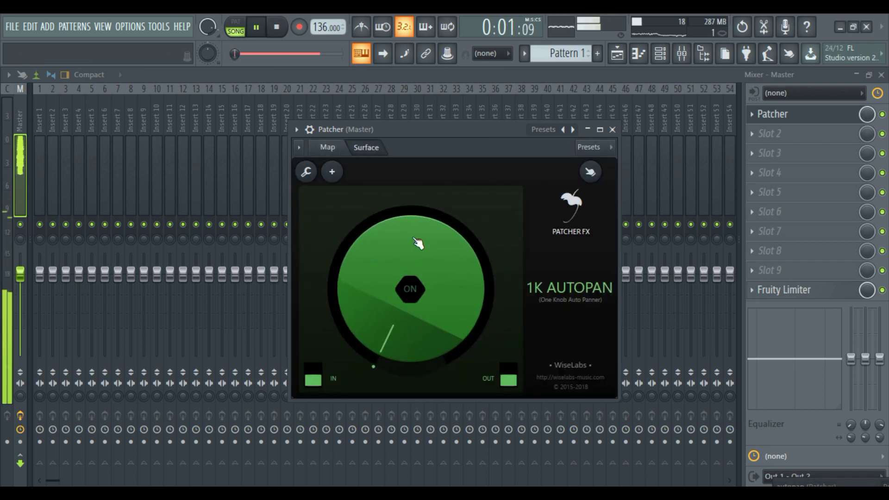
left_click(415, 284)
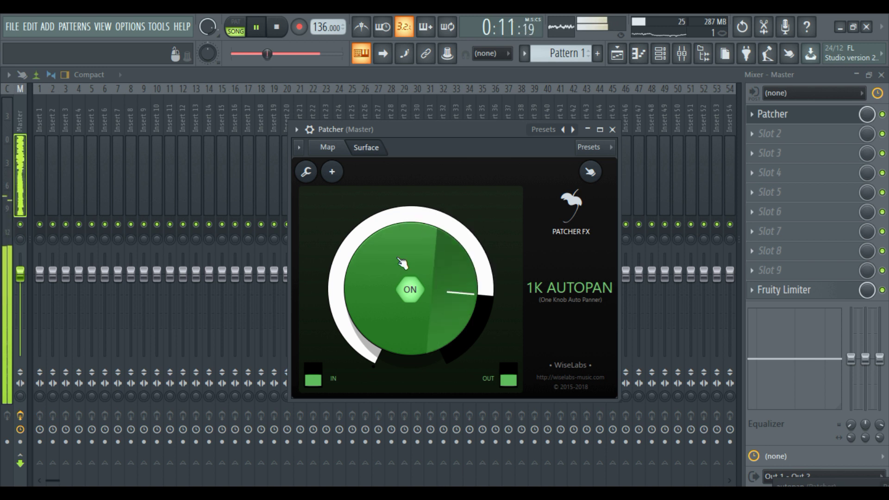
Lower the AutoPan knob to about 20%, settle it at about 30%, switch the effect off, and stop playback
left_click_drag(398, 258, 398, 287)
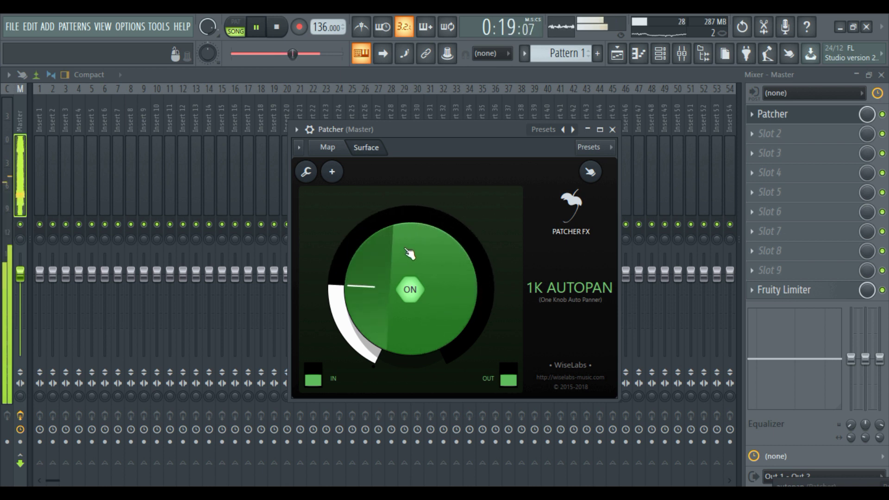
left_click_drag(400, 255, 401, 248)
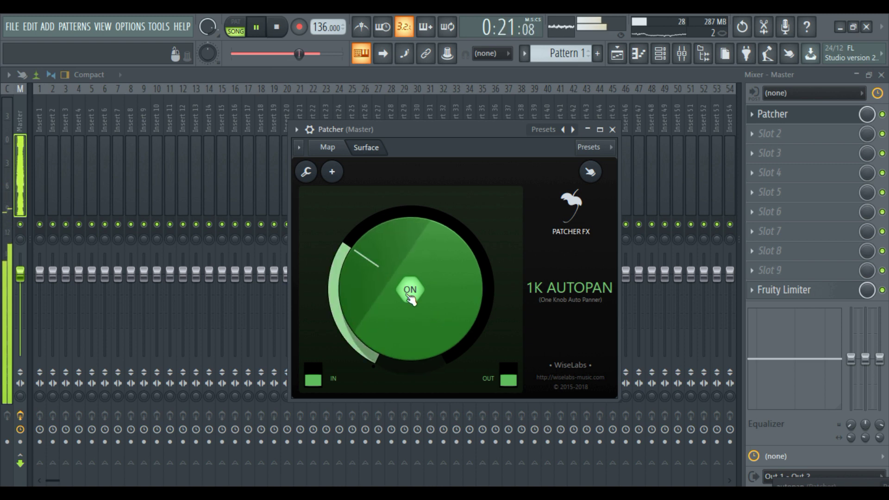
left_click(410, 292)
key("space")
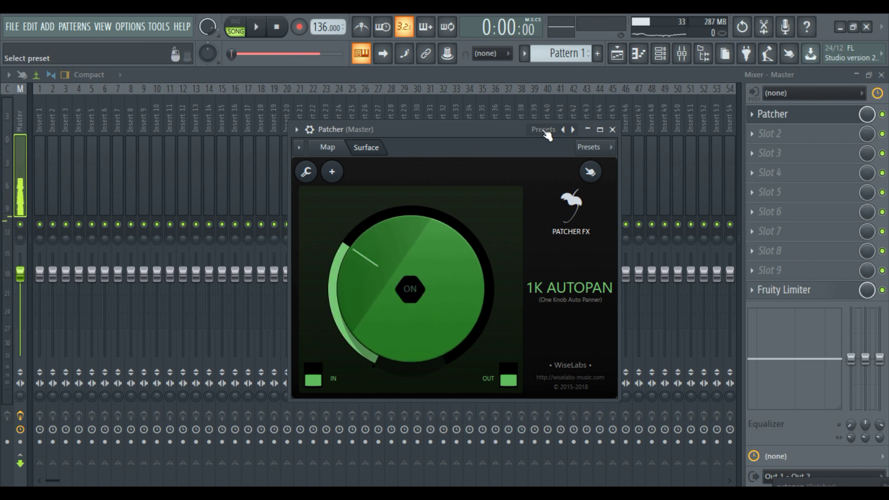
Load the 1K Detuner preset into Patcher and start playback
left_click(545, 131)
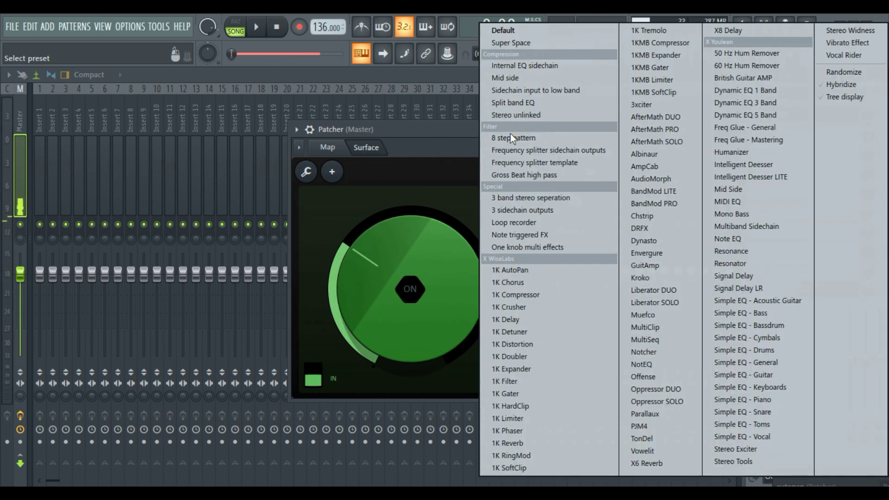
left_click(575, 330)
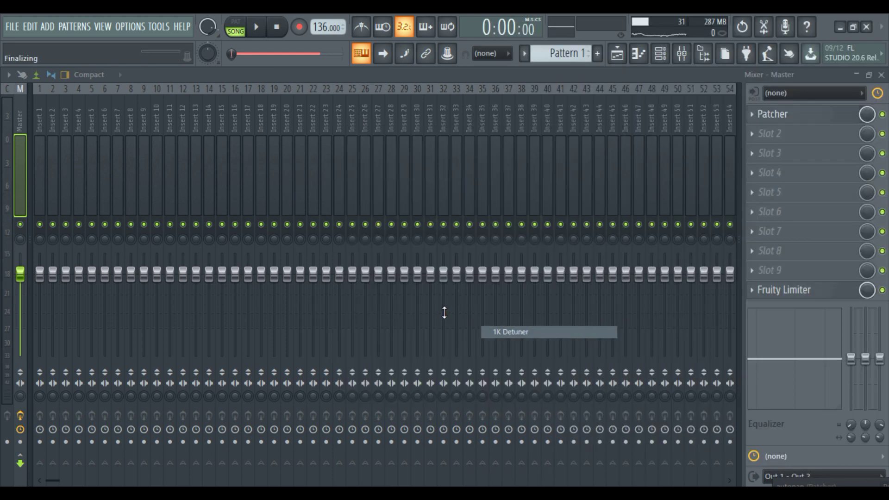
key("space")
Set the 1K Detuner knob to halfway, settle it slightly lower, and stop playback
left_click_drag(427, 292, 431, 285)
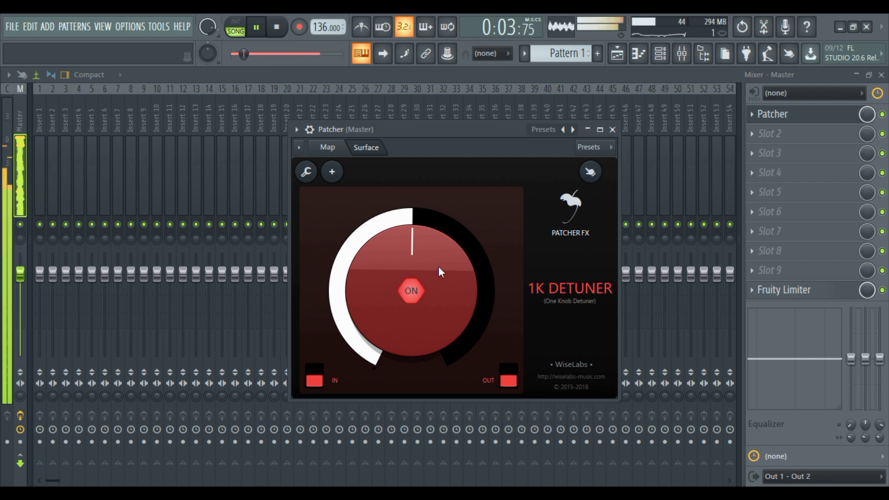
mouse_move(438, 266)
left_mouse_down()
mouse_move(446, 293)
mouse_move(443, 281)
left_mouse_up()
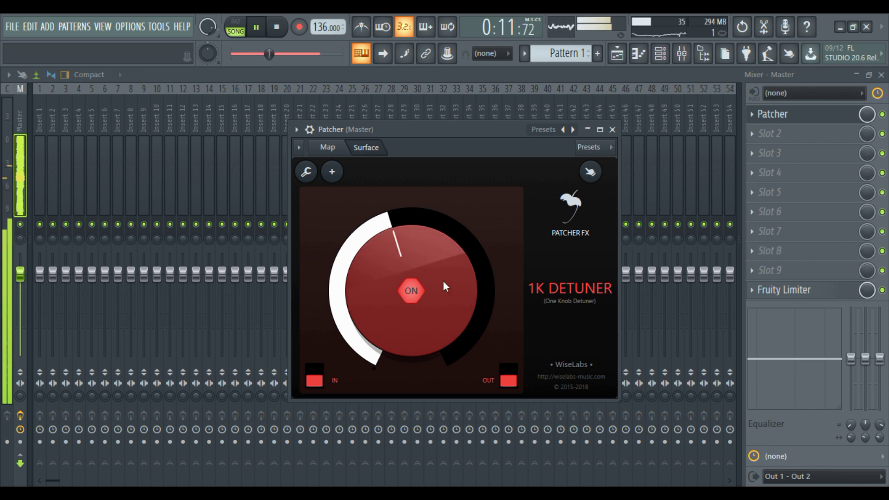
key("space")
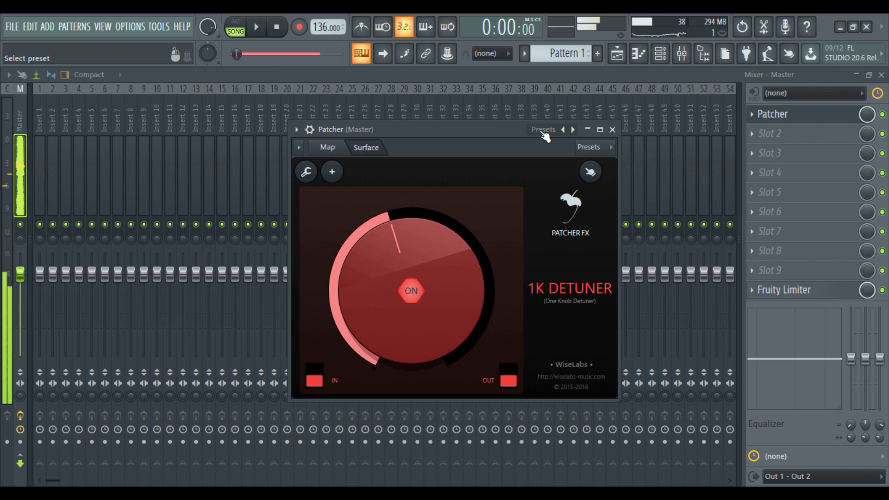
Load the 1K Tremolo preset into Patcher and start playback
left_click(542, 130)
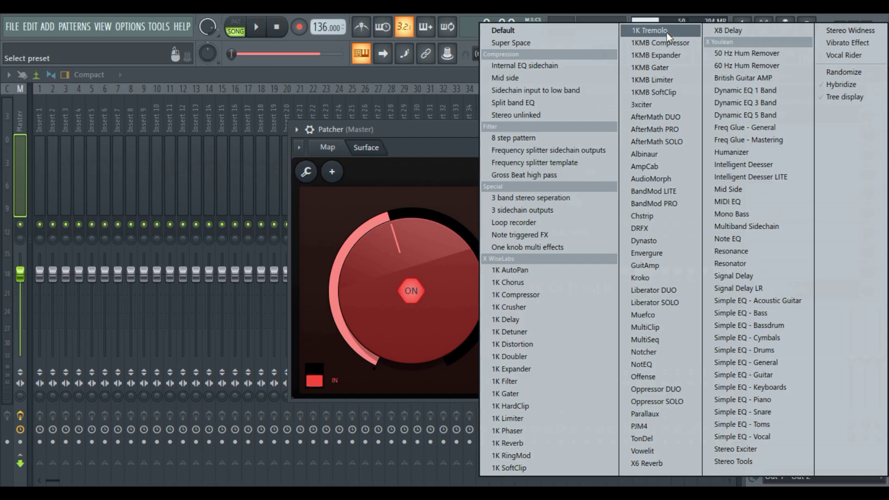
left_click(646, 31)
key("space")
Raise the 1K Tremolo knob to nearly 90%, settle it at about 70%, and stop playback
left_click_drag(381, 316, 382, 292)
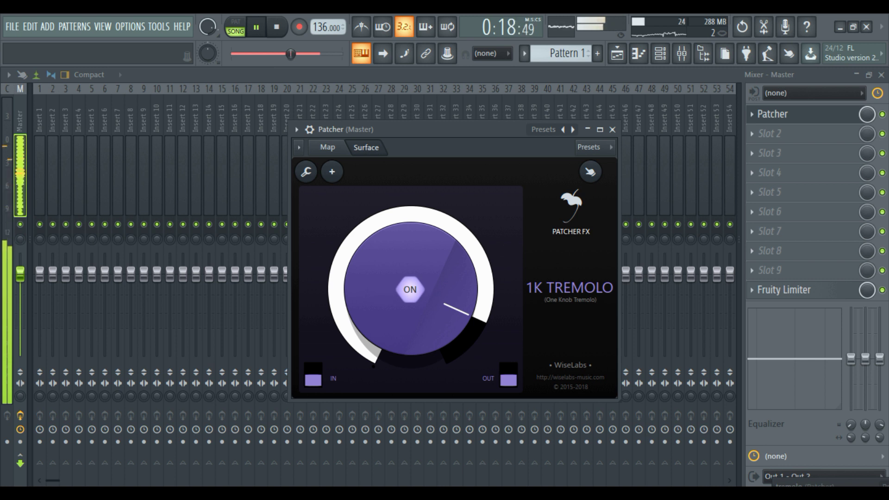
left_click_drag(384, 293, 384, 289)
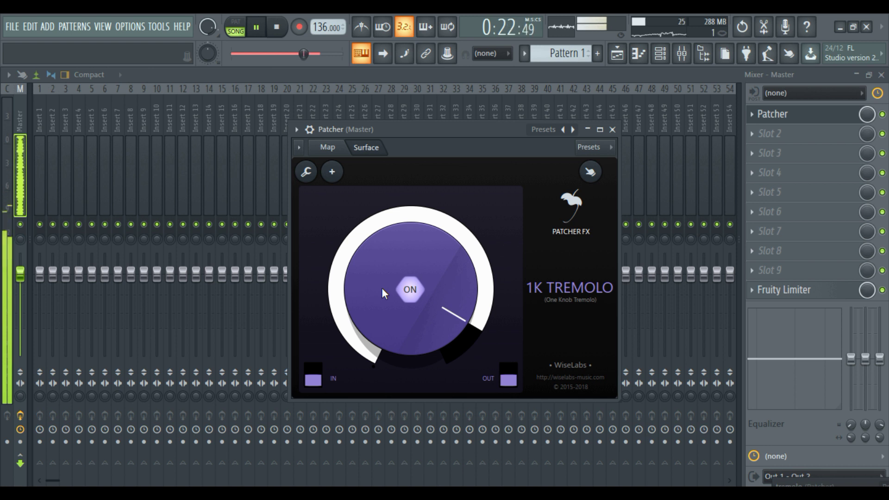
left_click_drag(382, 289, 382, 308)
key("space")
Load the X6 Reverb preset into Patcher, reposition its window over the mixer, and start playback
left_click(540, 133)
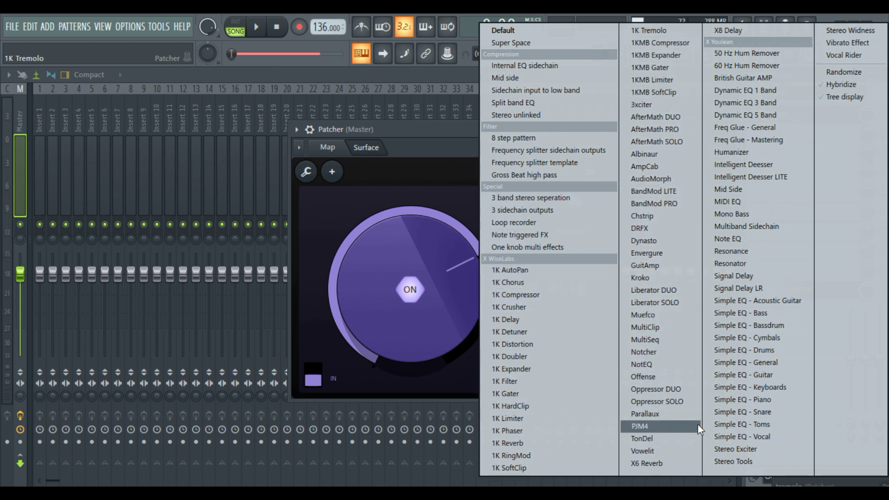
left_click(669, 464)
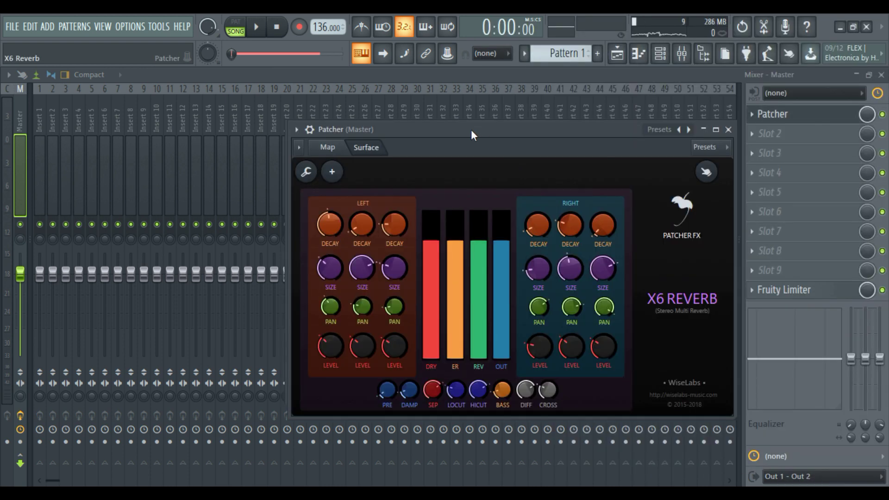
left_click_drag(471, 135, 369, 140)
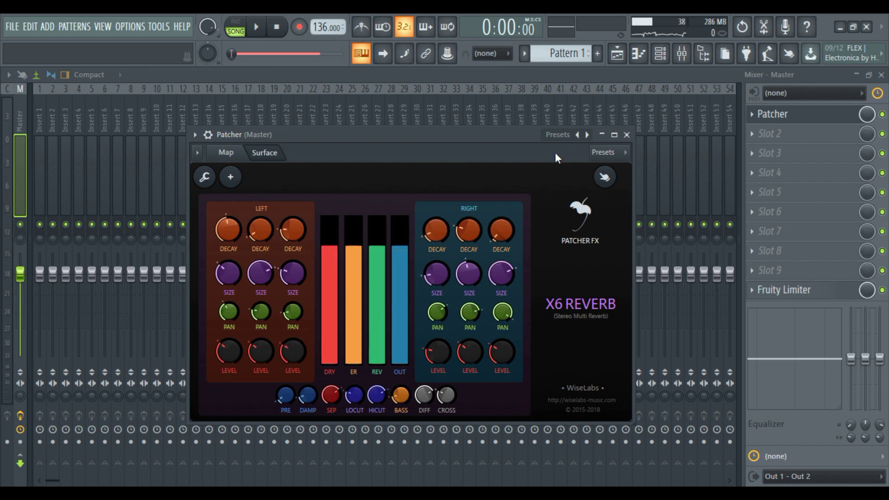
key("space")
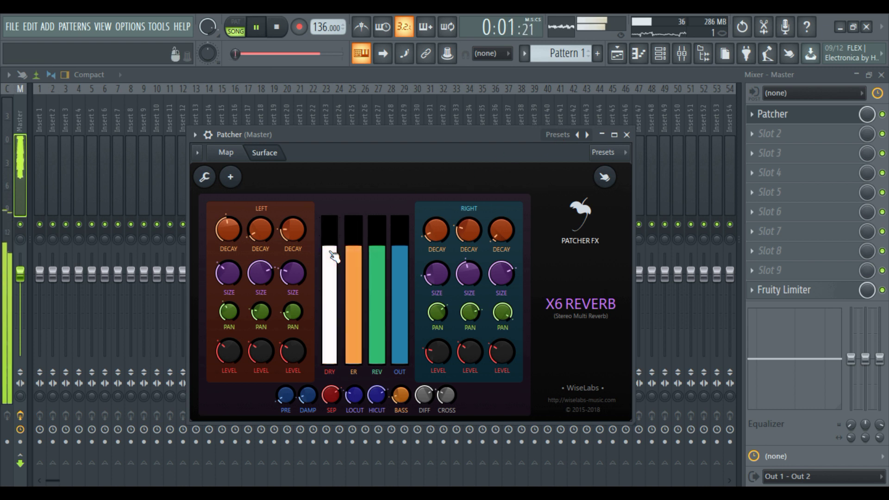
Lower X6 Reverb's dry level to about a quarter, raise the reverb level to nearly full, and vary its decay and size knobs
left_click_drag(331, 258, 332, 355)
left_click_drag(377, 259, 378, 224)
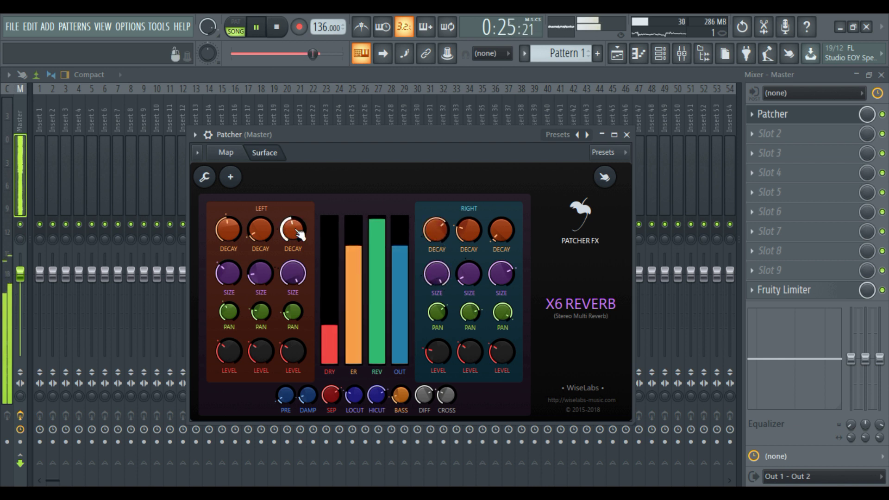
left_click_drag(432, 238, 433, 267)
left_click_drag(294, 277, 294, 333)
left_click_drag(430, 282, 430, 307)
left_click_drag(505, 283, 505, 262)
left_click_drag(228, 277, 227, 258)
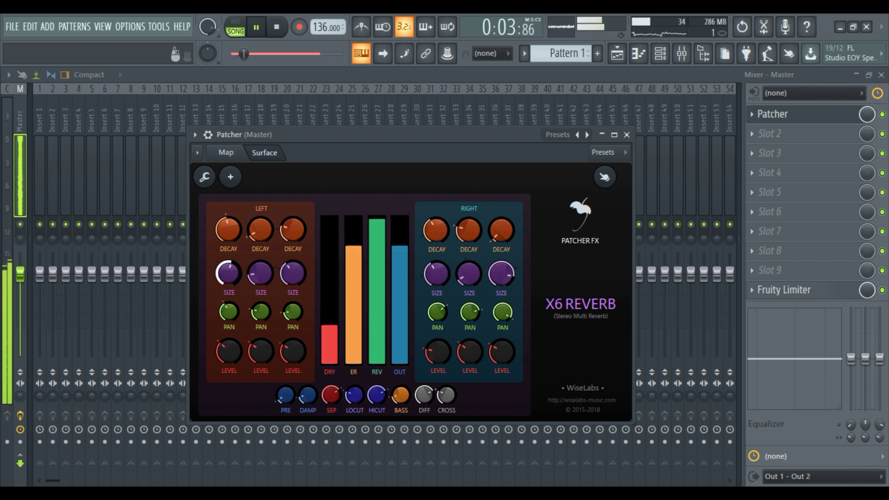
Raise X6 Reverb's dry level to slightly above the ER level and stop playback
left_click_drag(332, 326, 331, 247)
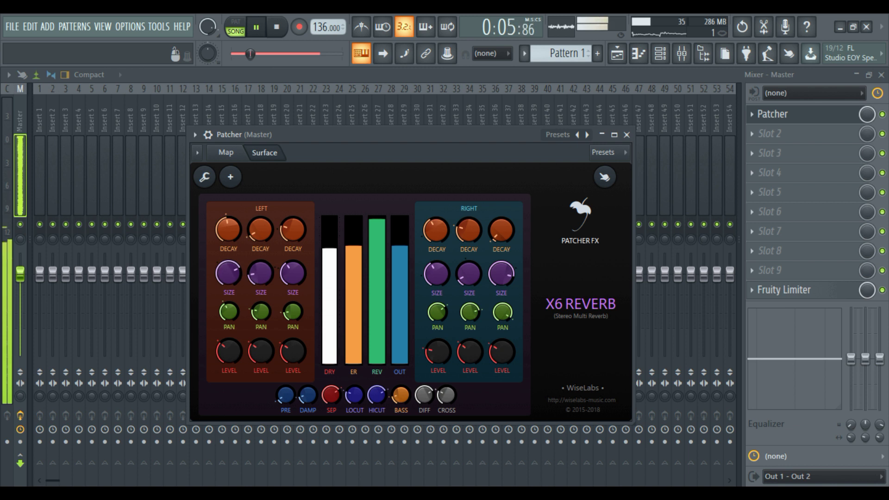
left_click_drag(331, 247, 332, 237)
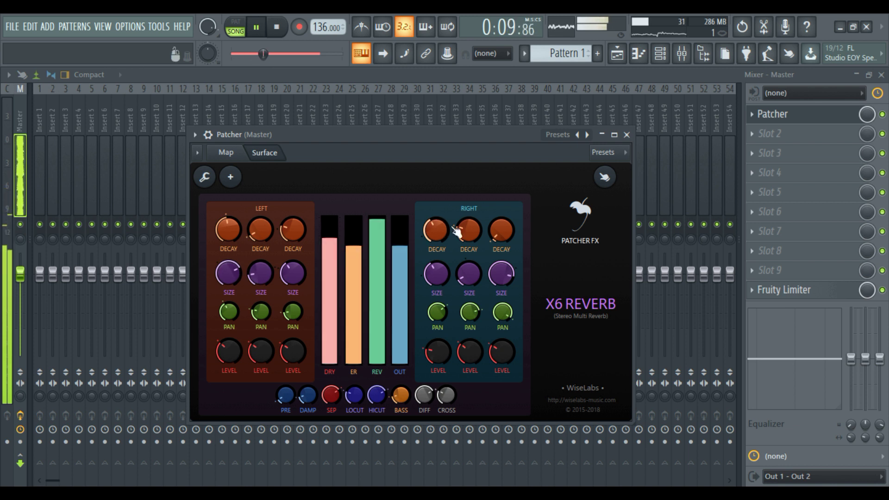
key("space")
Load the X8 Delay preset into Patcher and start playback
left_click(558, 134)
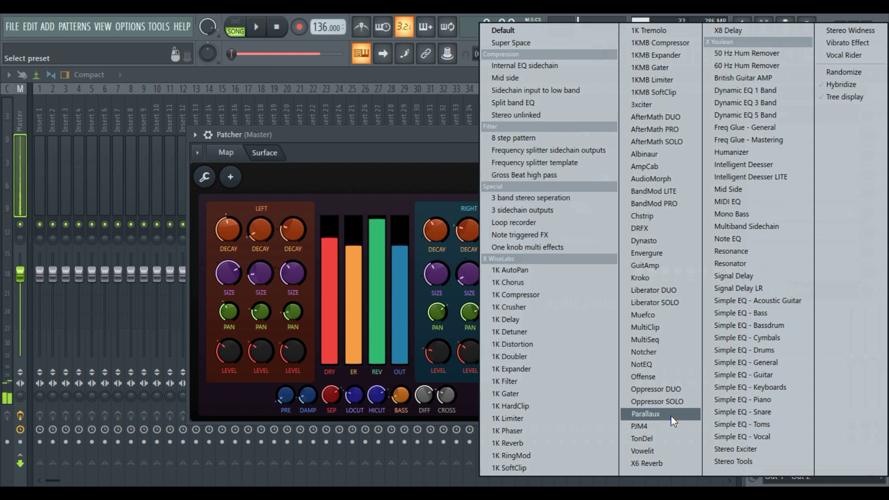
left_click(765, 33)
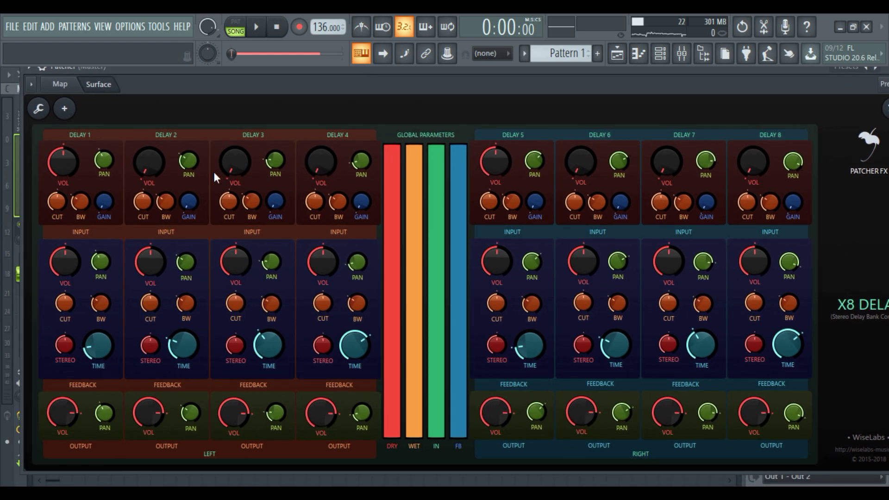
key("space")
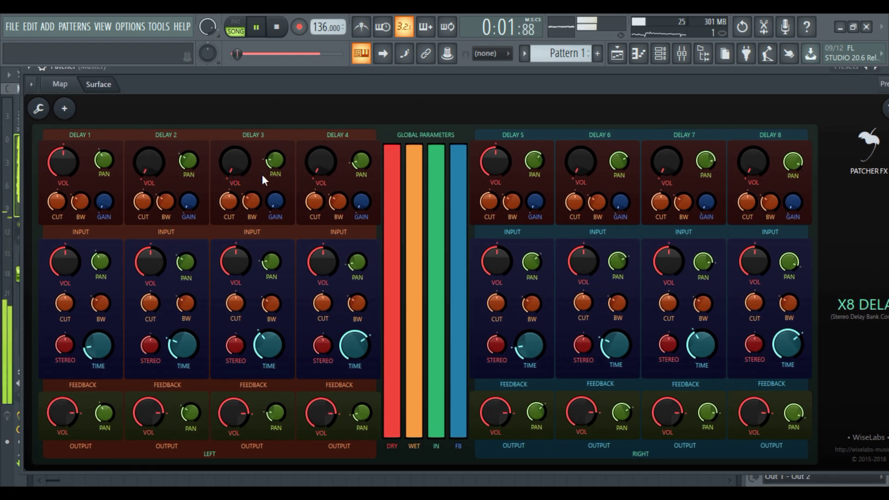
Lower X8 Delay's dry level to about 75%, restart playback, settle the level at nearly 90%, and stop playback
left_click_drag(393, 198, 393, 219)
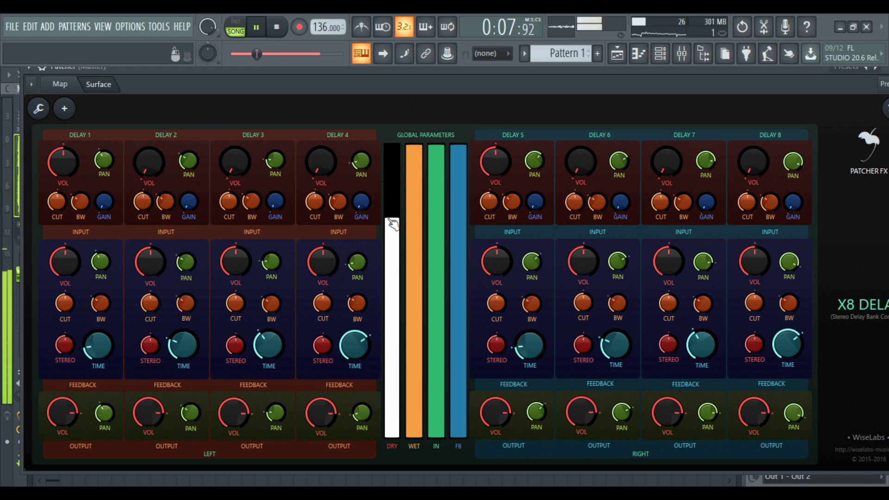
key("space")
key("space")
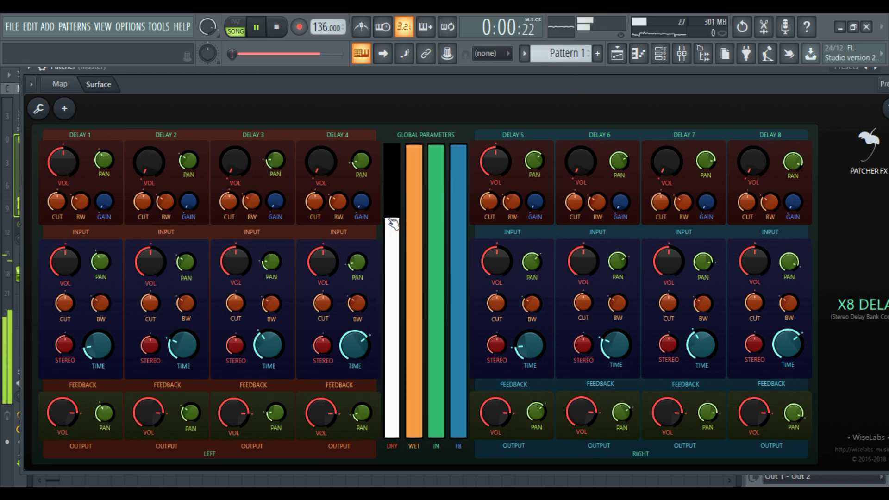
left_click_drag(393, 224, 397, 181)
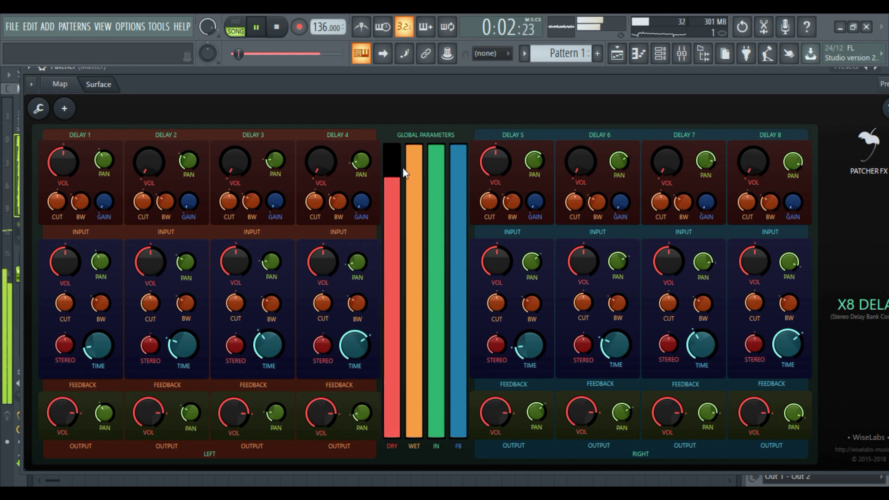
key("space")
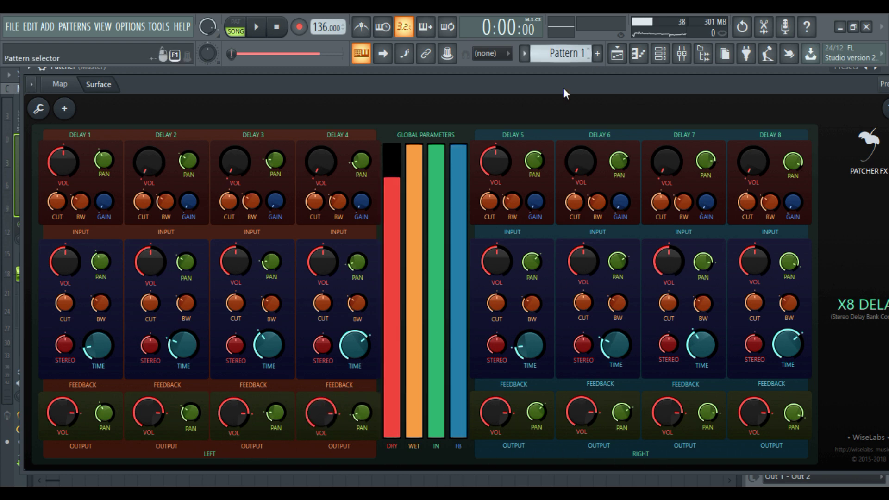
Load the 50 Hz Hum Remover preset into Patcher, followed by the Dynamic EQ 5 Band preset
left_click_drag(487, 89, 388, 95)
left_click(750, 76)
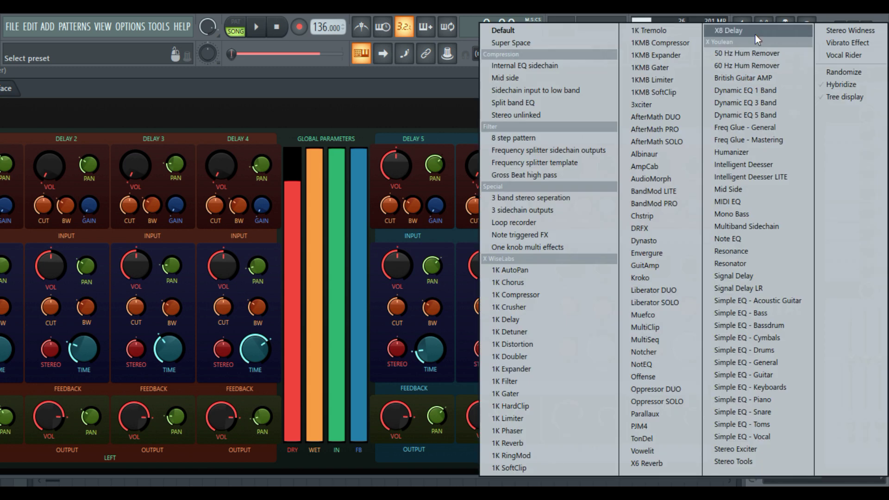
left_click(769, 55)
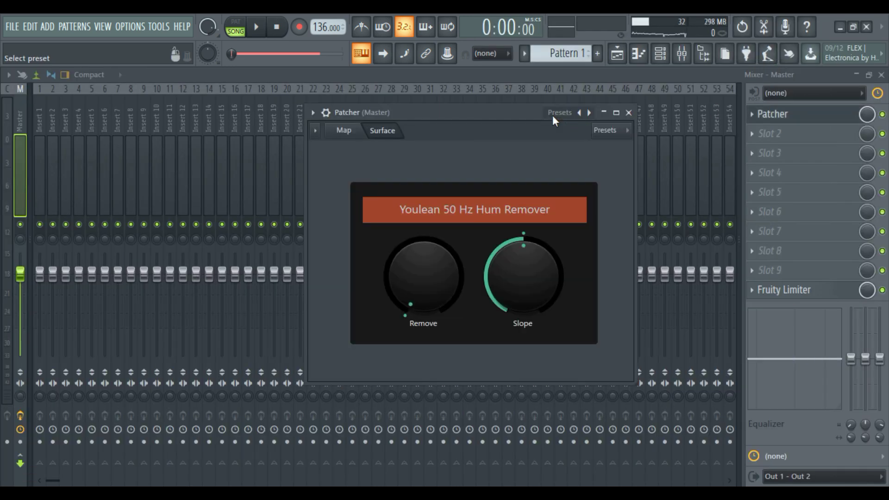
left_click(552, 115)
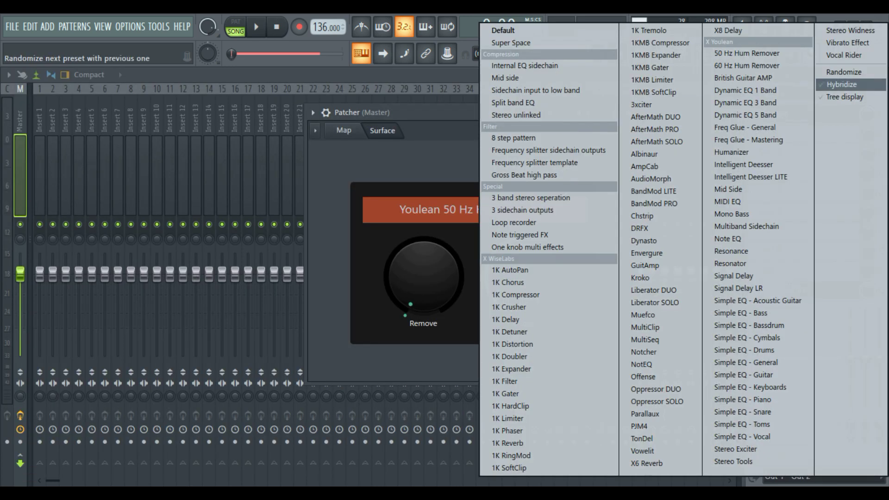
left_click(764, 111)
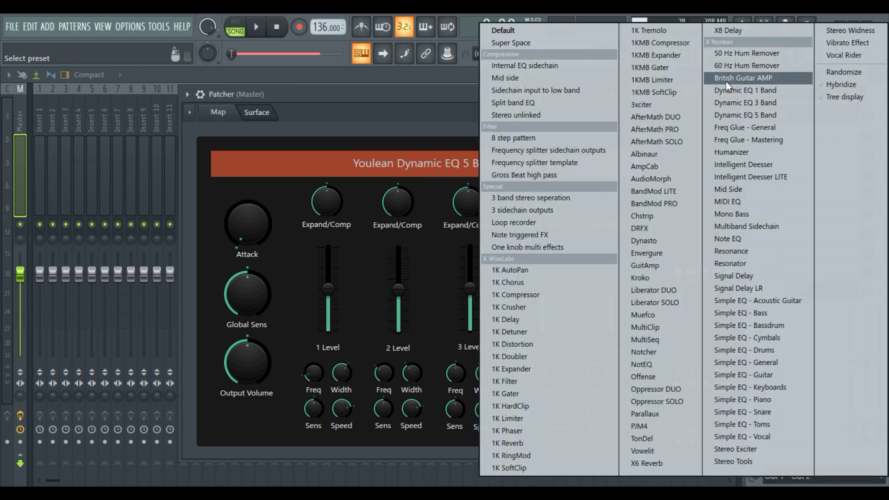
Load the Freq Glue - Mastering preset into Patcher and shift its window slightly over the mixer
left_click(592, 94)
left_click(749, 139)
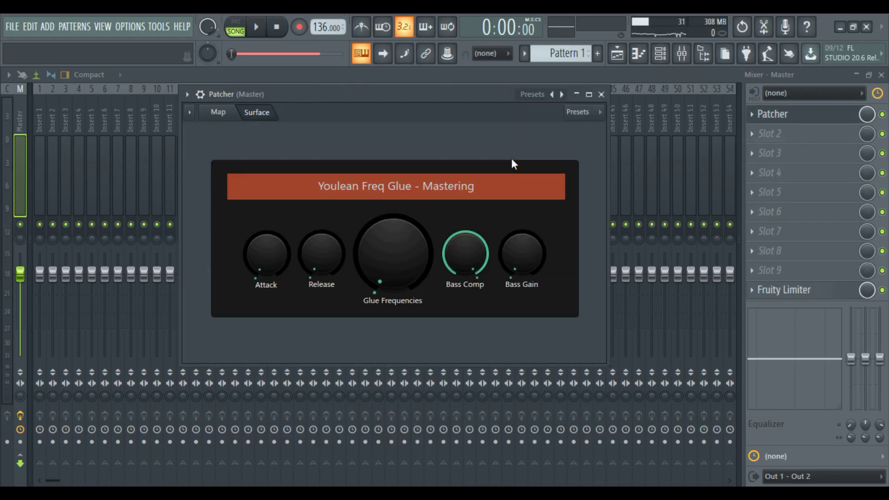
left_click_drag(408, 89, 437, 101)
mouse_move(447, 285)
left_mouse_down()
mouse_move(447, 218)
mouse_move(447, 301)
left_mouse_up()
Load the Humanizer preset into Patcher and start playback
left_click(559, 106)
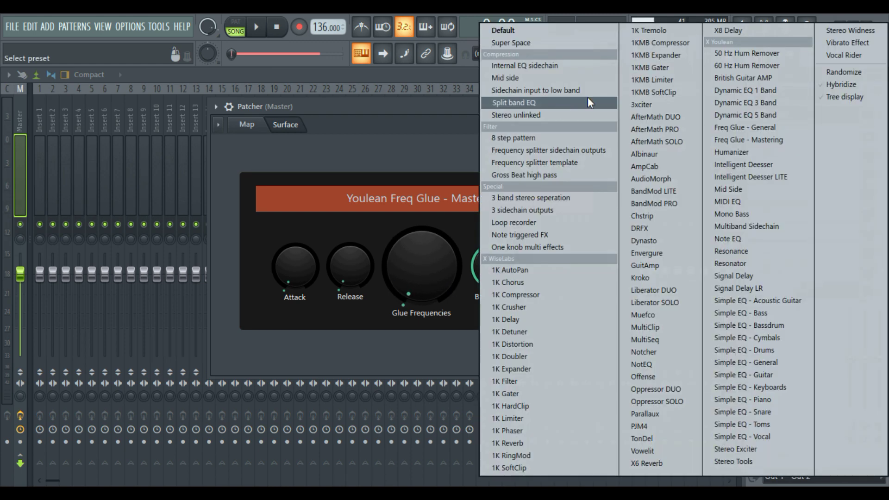
left_click(762, 152)
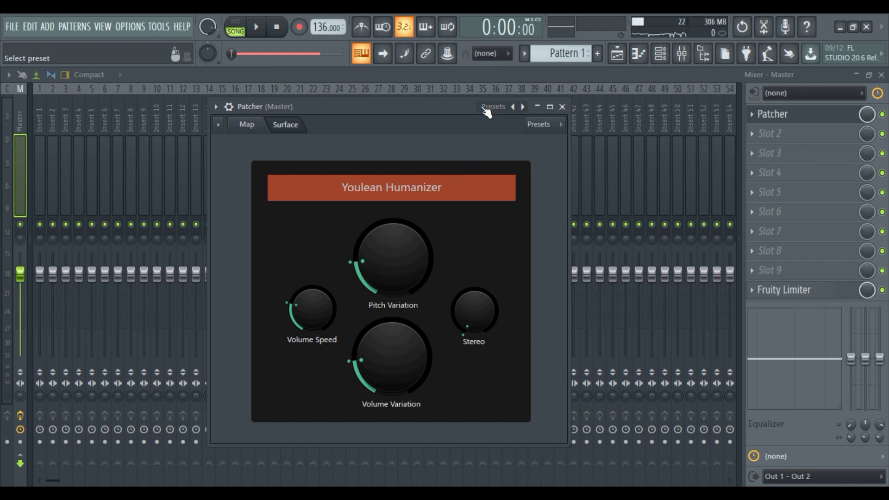
key("space")
Raise Humanizer's Pitch Variation briefly and return it to its default, raise Stereo slightly, and stop playback
left_click_drag(394, 260, 394, 246)
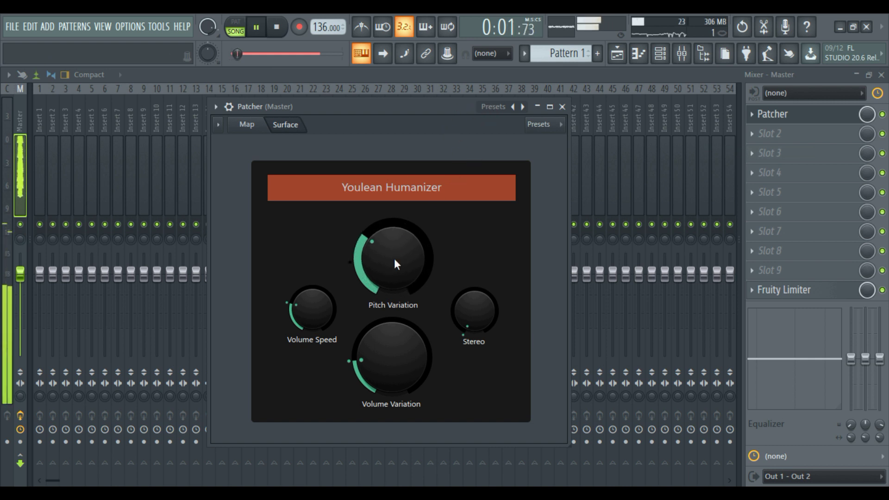
left_click_drag(465, 302, 461, 287)
mouse_move(405, 278)
left_mouse_down()
mouse_move(404, 246)
mouse_move(404, 281)
left_mouse_up()
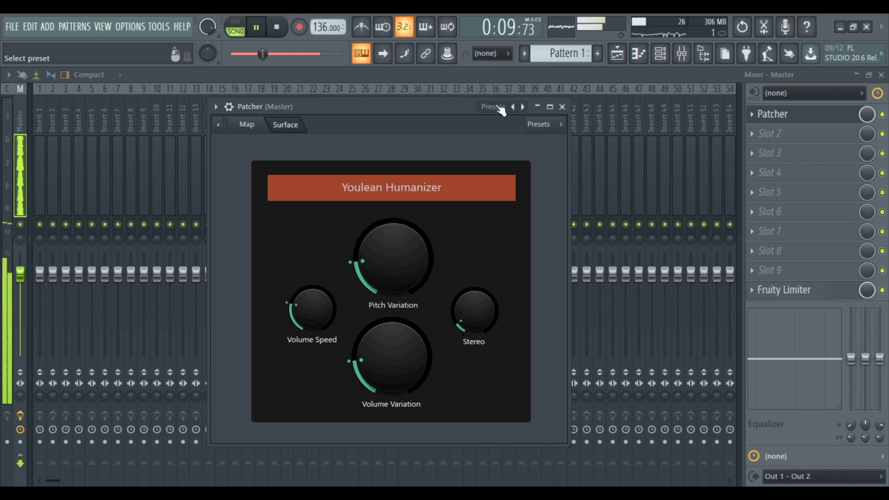
key("space")
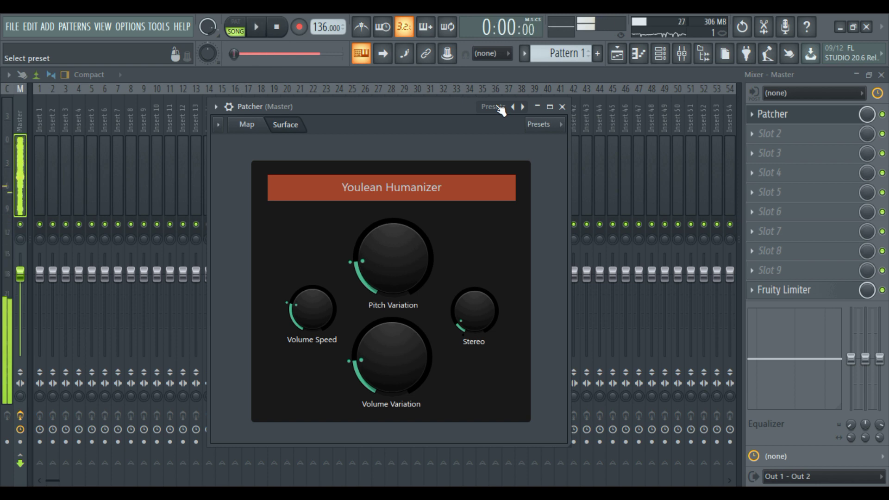
Load the Youlean Mid Side preset into Patcher, reposition its window, and start playback
left_click(496, 106)
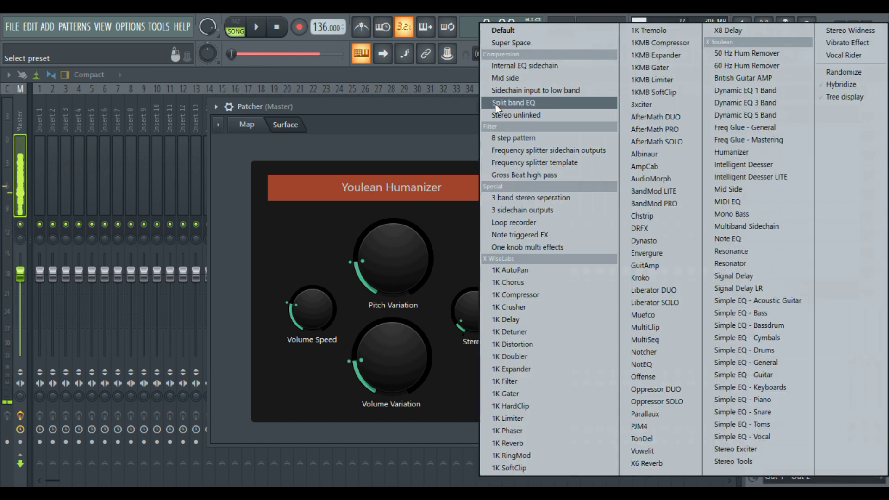
left_click(767, 188)
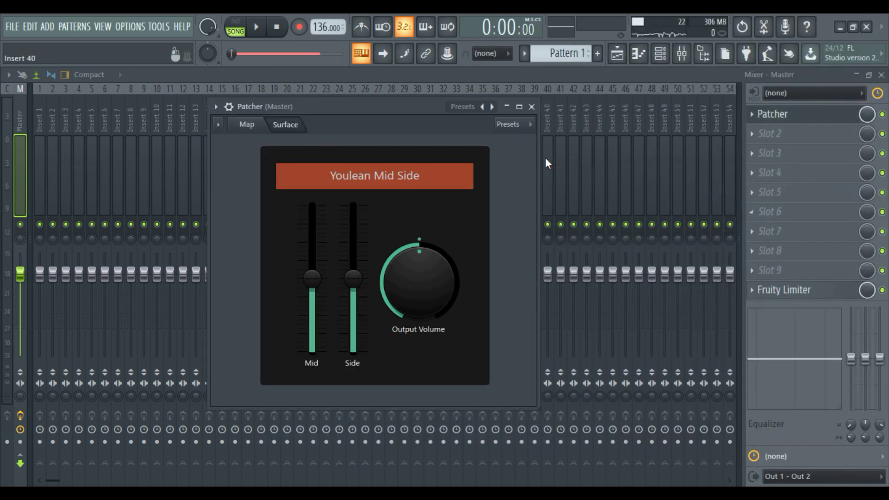
left_click_drag(382, 99, 431, 110)
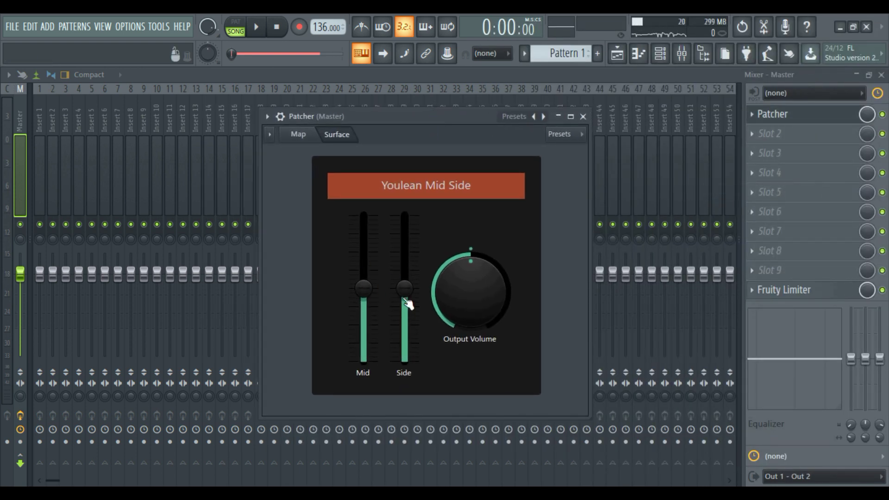
key("space")
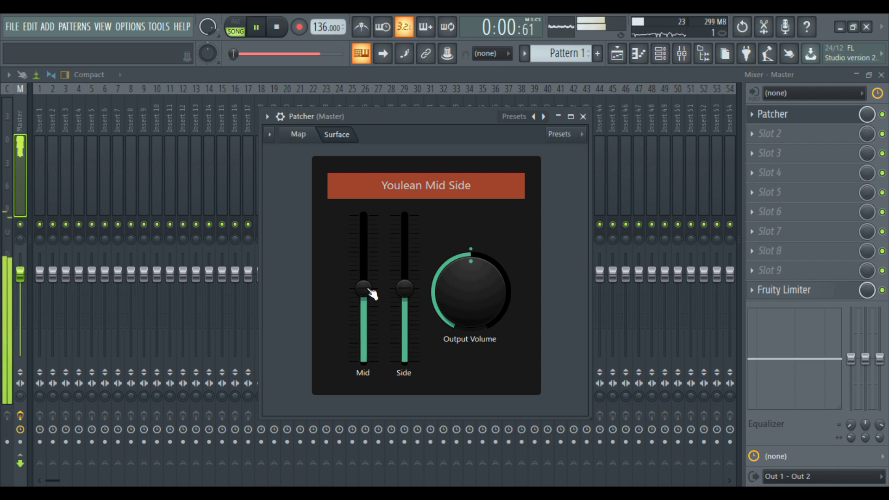
Drop the Side and Mid sliders to minimum in turn, settle Side near halfway and Mid slightly lower, and stop playback
left_click_drag(405, 288, 404, 361)
mouse_move(364, 287)
left_mouse_down()
mouse_move(364, 263)
mouse_move(363, 290)
left_mouse_up()
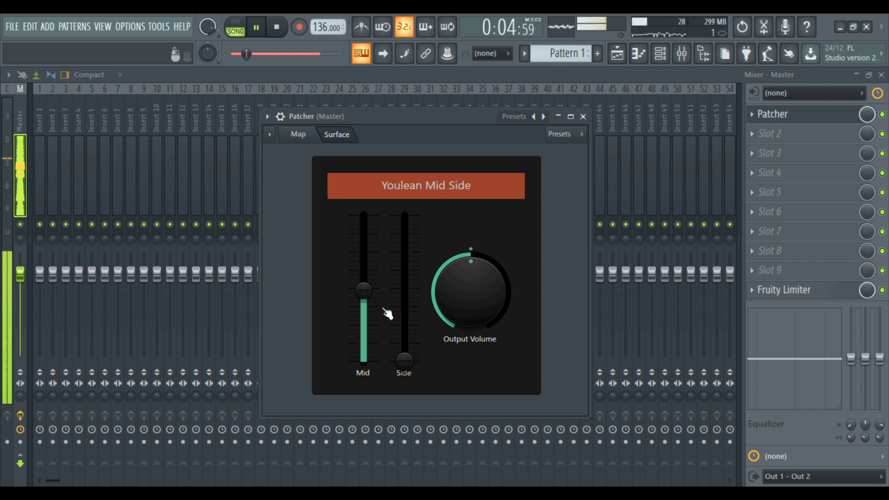
left_click_drag(404, 366, 364, 359)
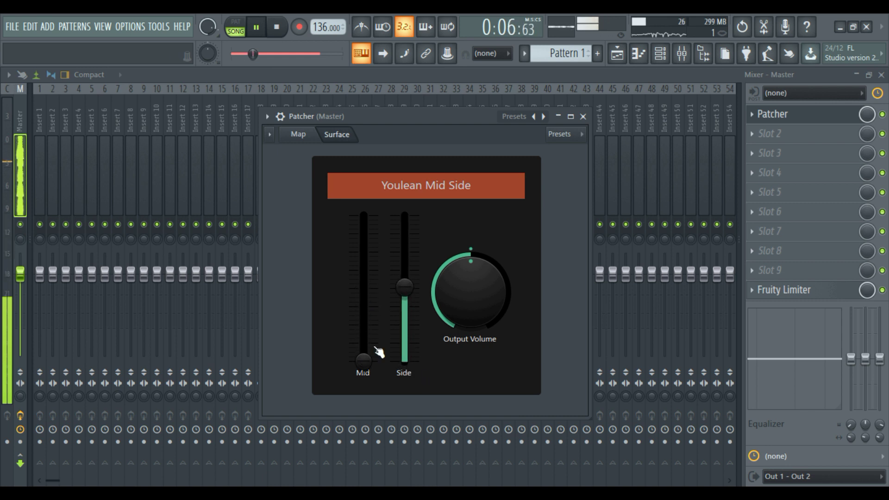
mouse_move(413, 290)
left_mouse_down()
mouse_move(412, 277)
mouse_move(405, 282)
left_mouse_up()
left_click_drag(365, 361, 365, 303)
key("space")
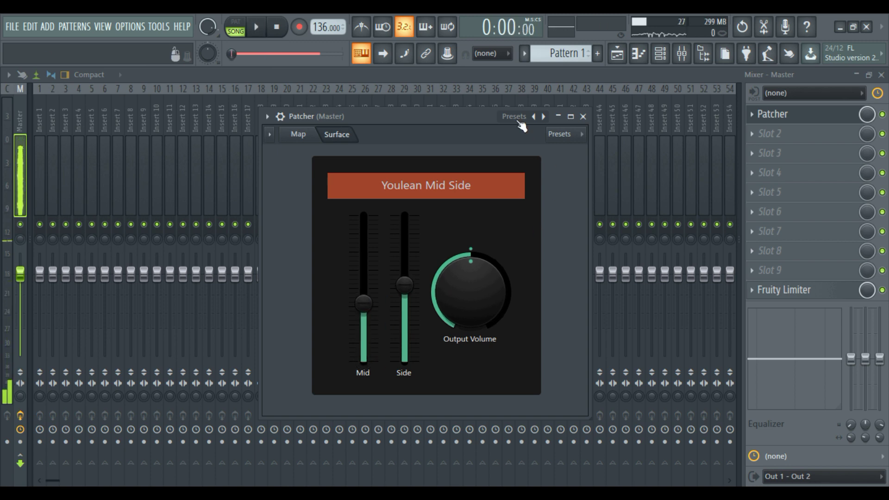
Load the Simple EQ - Acoustic Guitar preset into Patcher and start playback
left_click(515, 116)
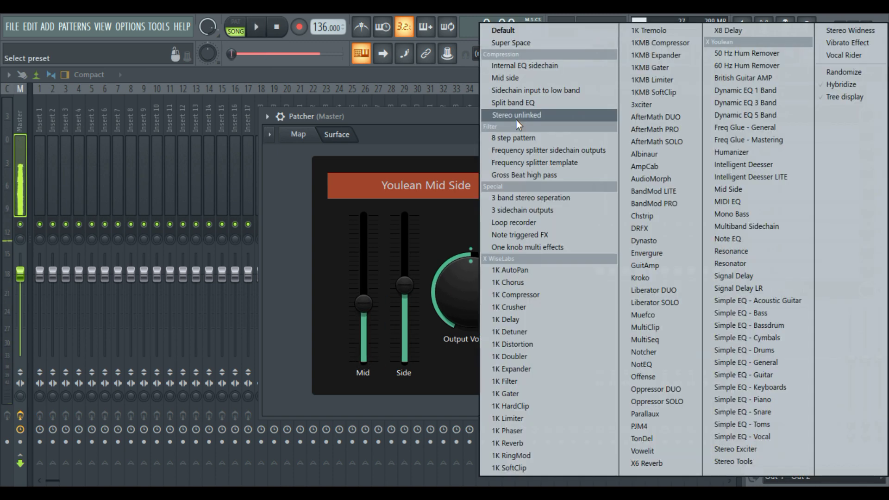
left_click(770, 299)
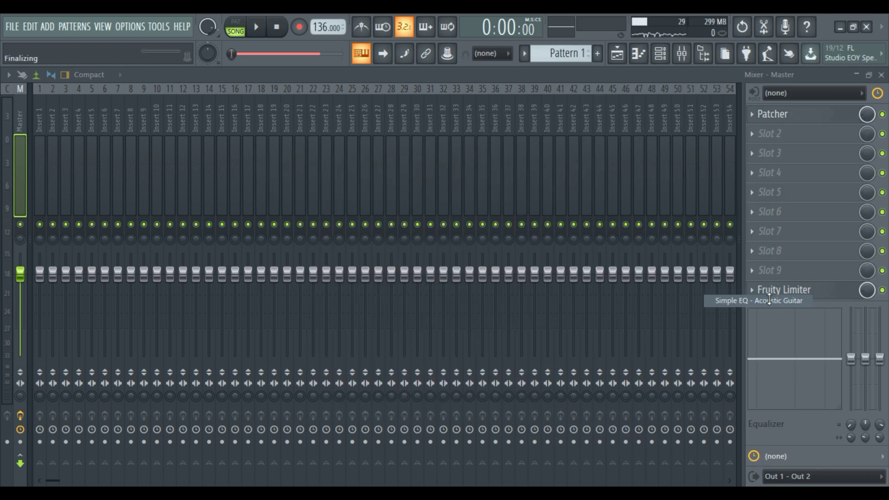
key("space")
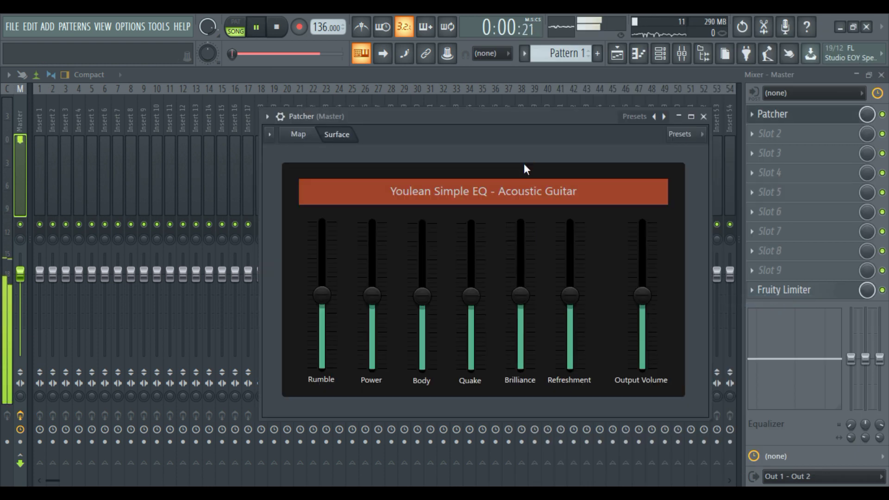
Lower Rumble to about a quarter, raise Brilliance well above the middle, nudge Power, Body and Refreshment slightly above it, and Quake slightly below
left_click_drag(326, 298, 331, 336)
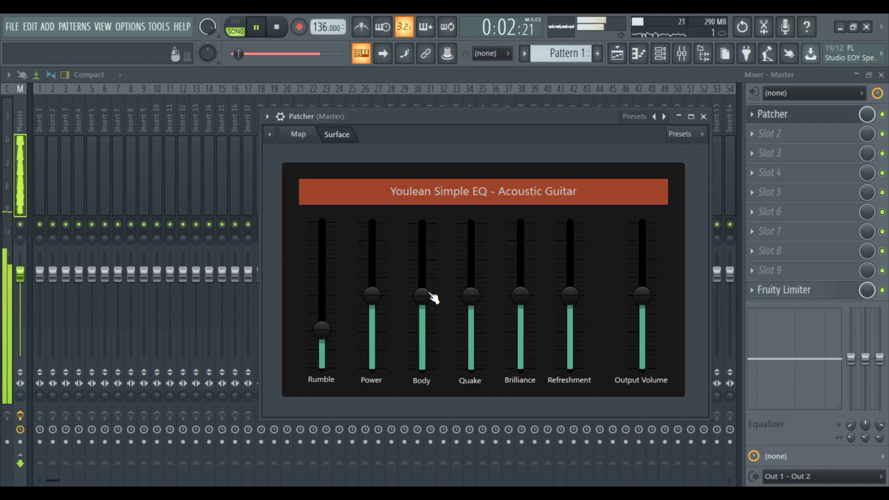
left_click_drag(372, 296, 380, 284)
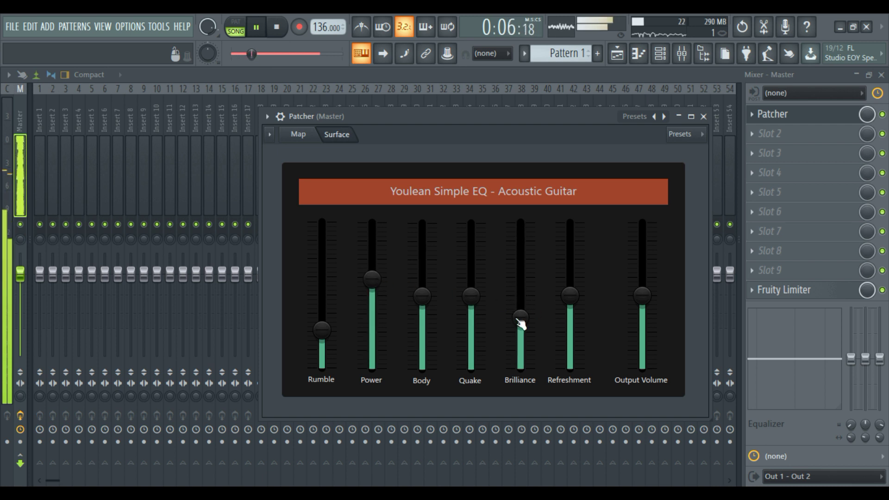
left_click_drag(520, 317, 521, 270)
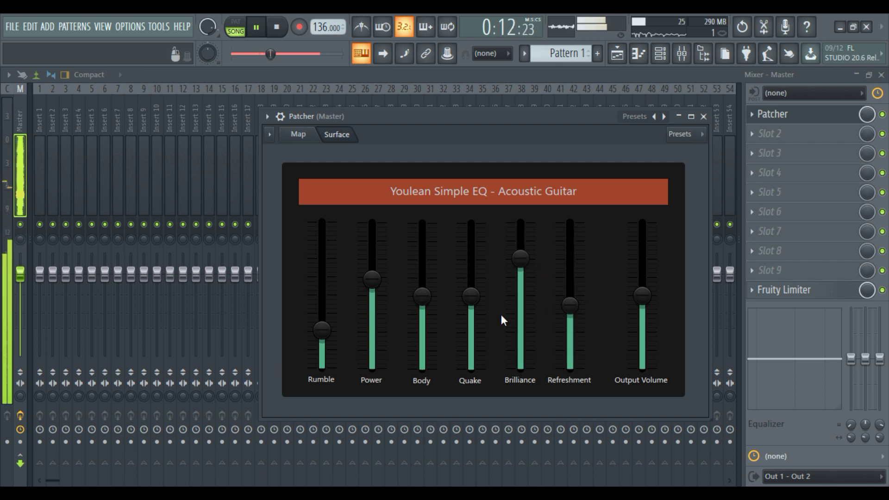
left_click_drag(430, 301, 431, 291)
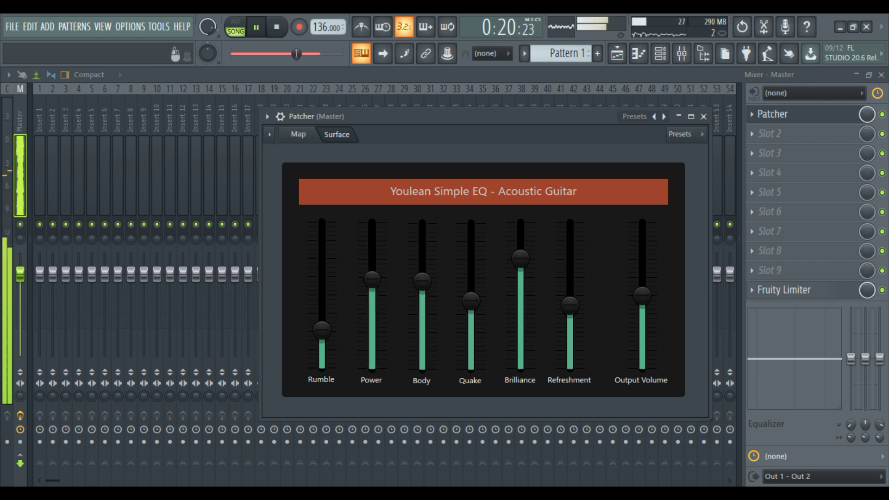
left_click_drag(424, 289, 424, 292)
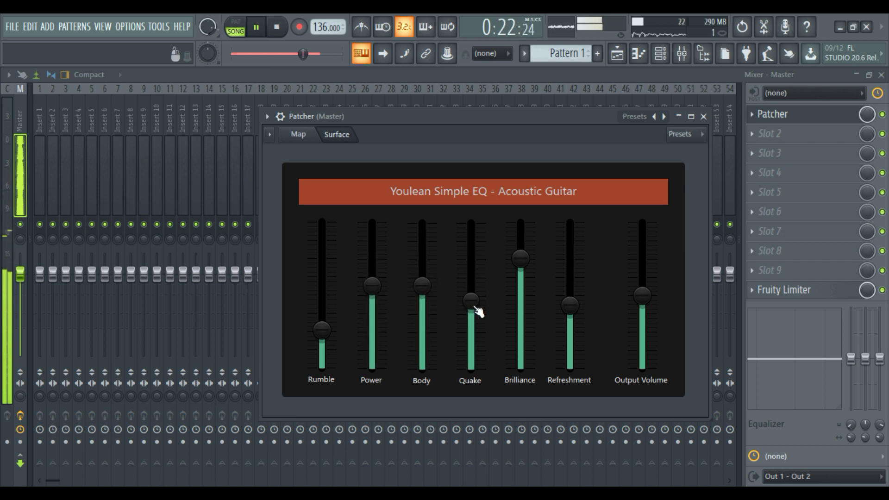
left_click_drag(476, 312, 484, 317)
left_click_drag(572, 308, 576, 292)
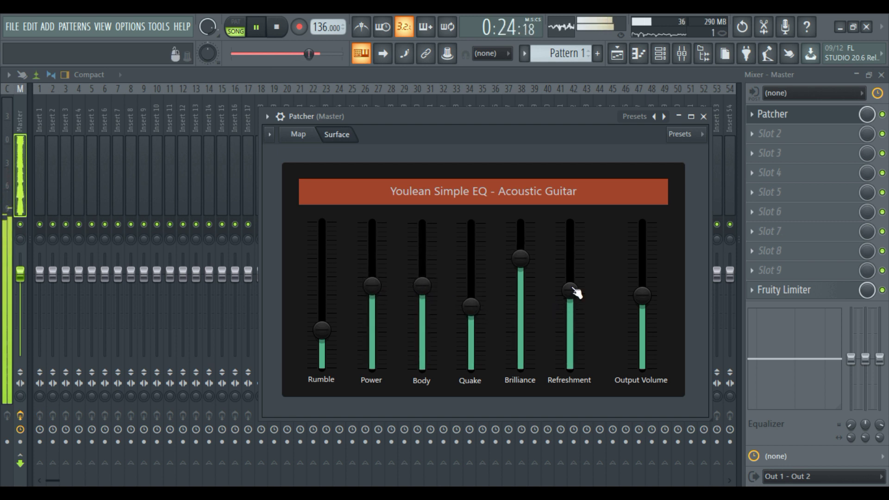
Drop Brilliance and Refreshment to minimum, lower Quake further, bring Brilliance and Refreshment back near the middle, and stop playback
left_click_drag(528, 269, 521, 368)
left_click_drag(570, 290, 572, 368)
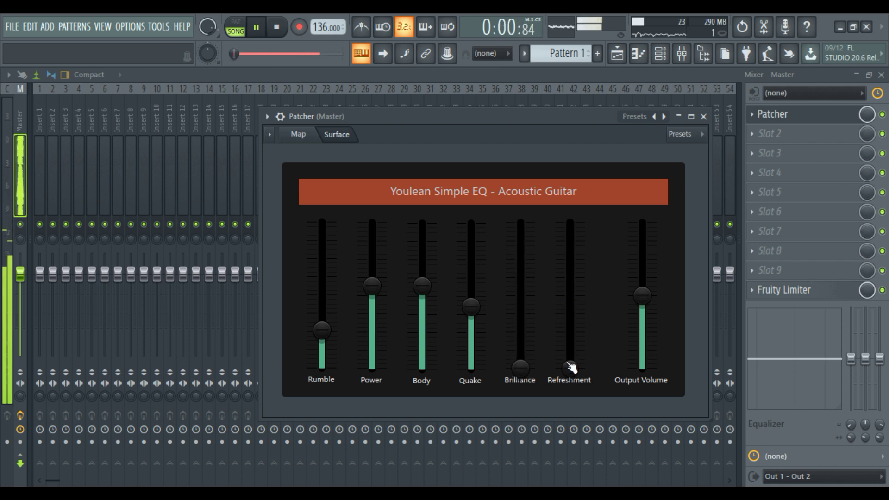
mouse_move(482, 314)
left_mouse_down()
mouse_move(481, 374)
mouse_move(482, 322)
left_mouse_up()
left_click_drag(521, 368, 520, 298)
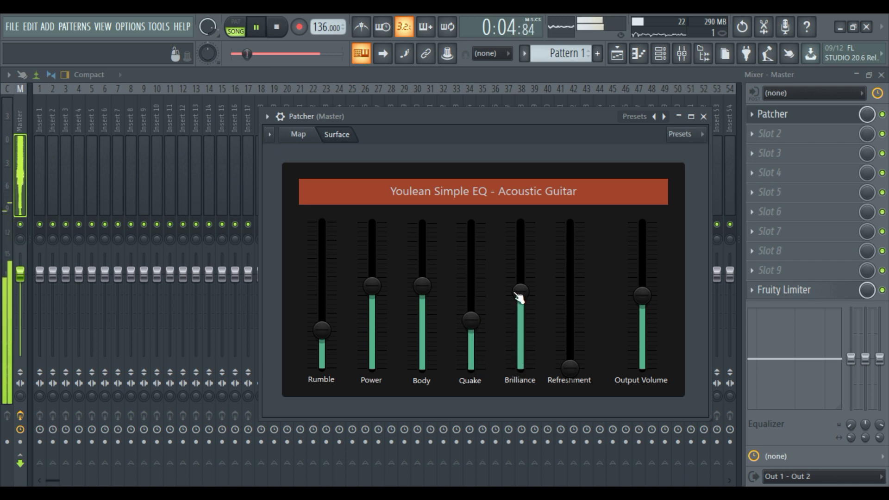
left_click_drag(581, 370, 580, 315)
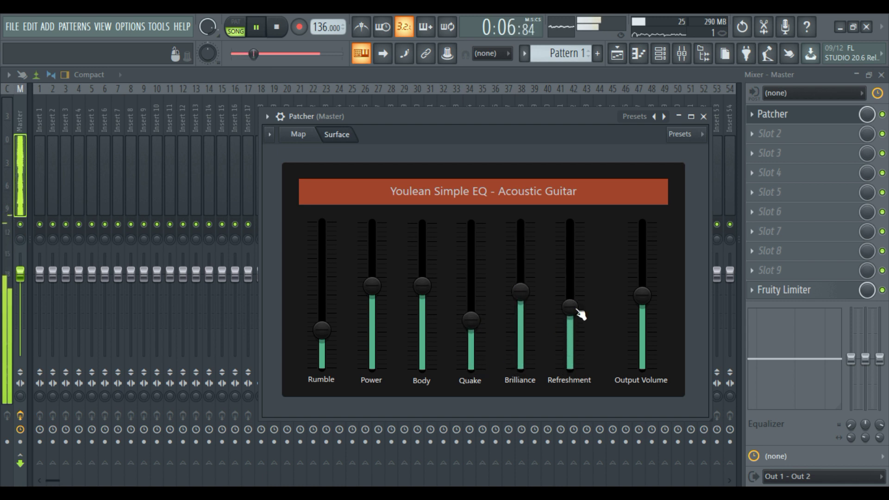
key("space")
Preview the Youlean Stereo Exciter and Intelligent Deesser presets in Patcher in turn, and reposition the plugin window
left_click(634, 116)
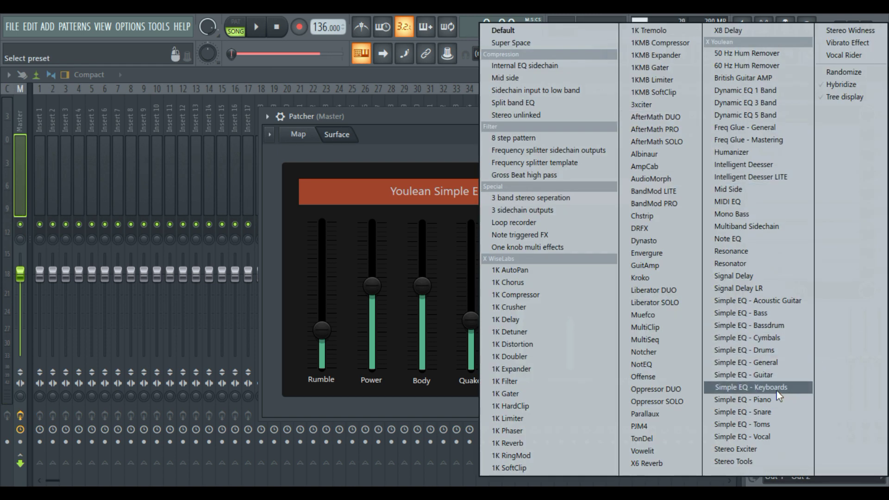
left_click(741, 449)
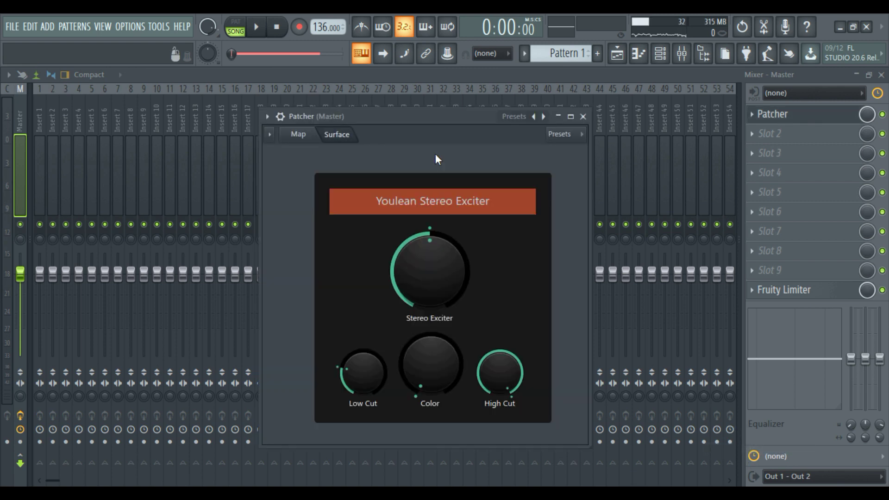
left_click(515, 117)
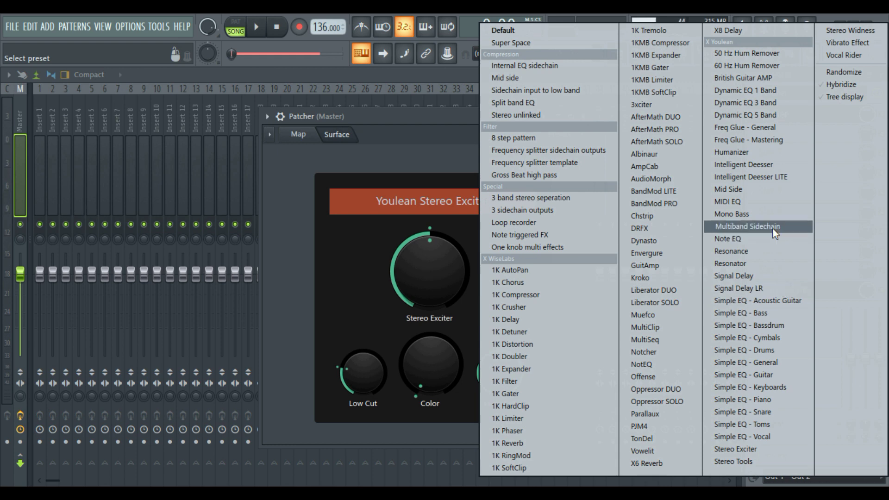
left_click(772, 166)
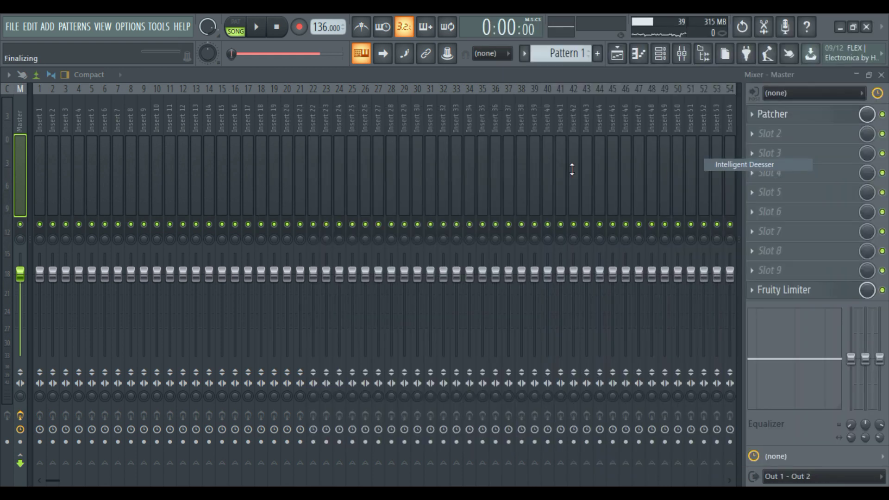
left_click_drag(500, 115, 456, 111)
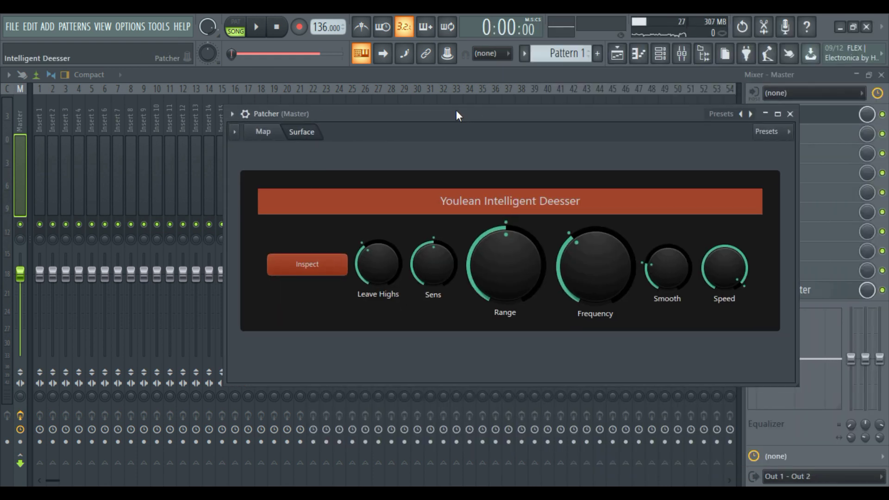
Preview the Youlean Vocal Rider preset, load the WiseLabs 3xciter preset into Patcher, and reposition its window near the mixer's centre
left_click(722, 116)
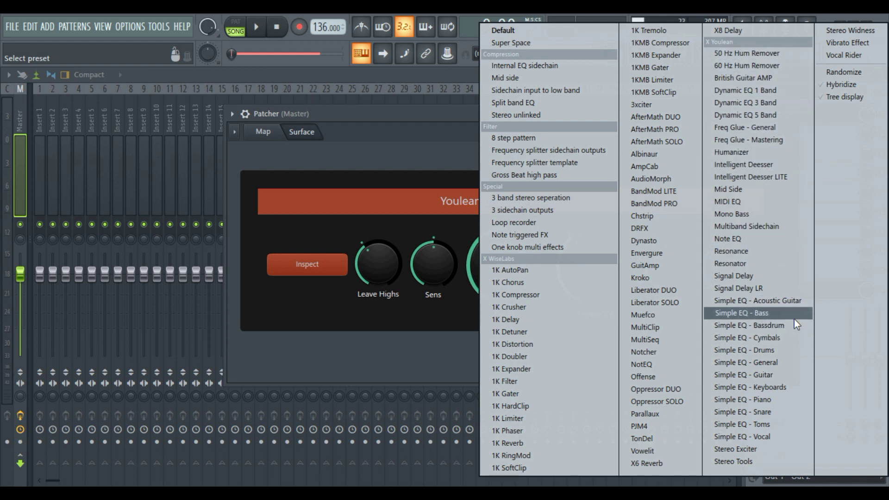
left_click(847, 56)
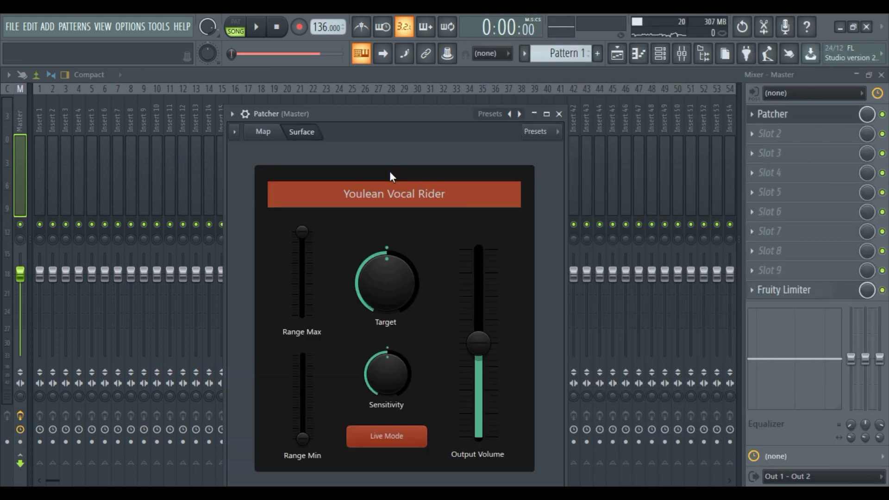
left_click_drag(418, 120, 440, 104)
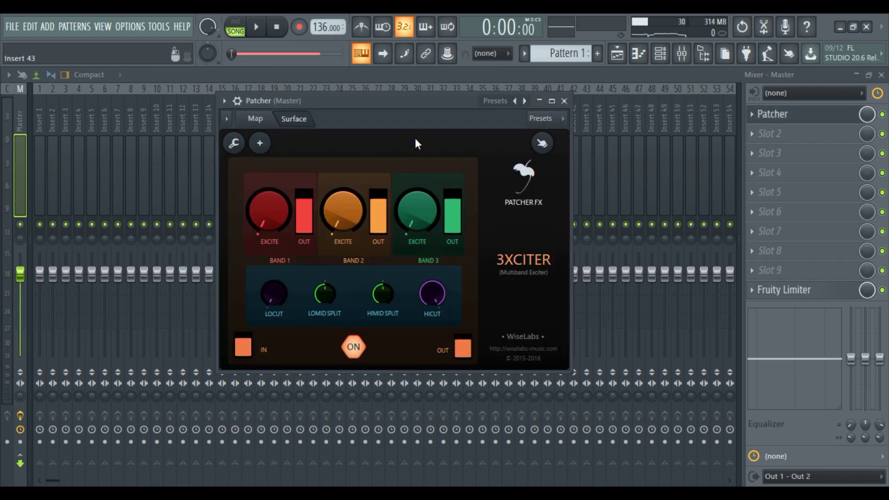
left_click_drag(410, 97, 462, 121)
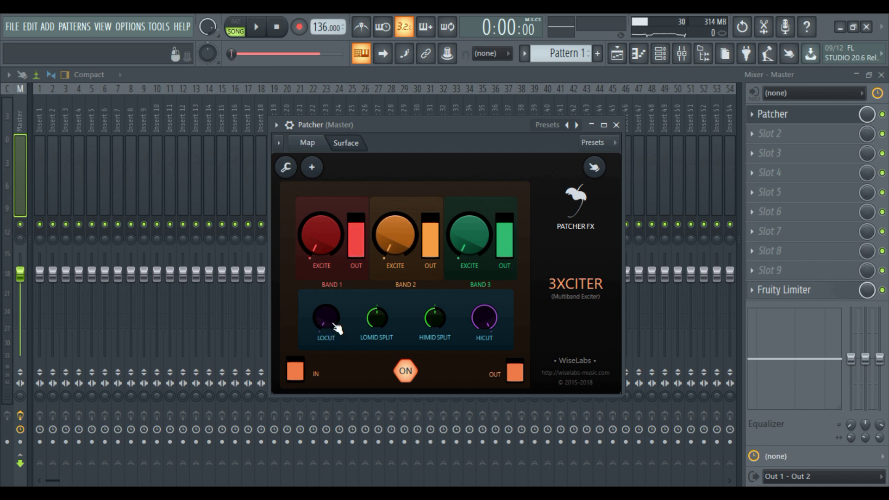